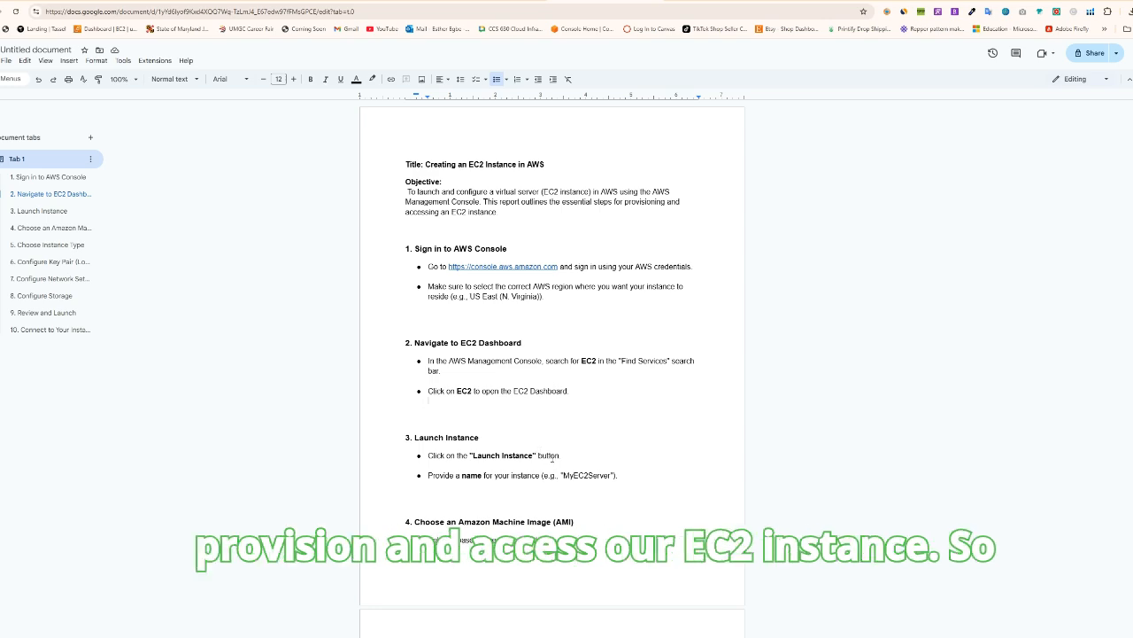
# Read through the guide on creating an EC2 instance, from signing in to the AWS console to connecting to the instance
pyautogui.scroll(-11, 493, 301)
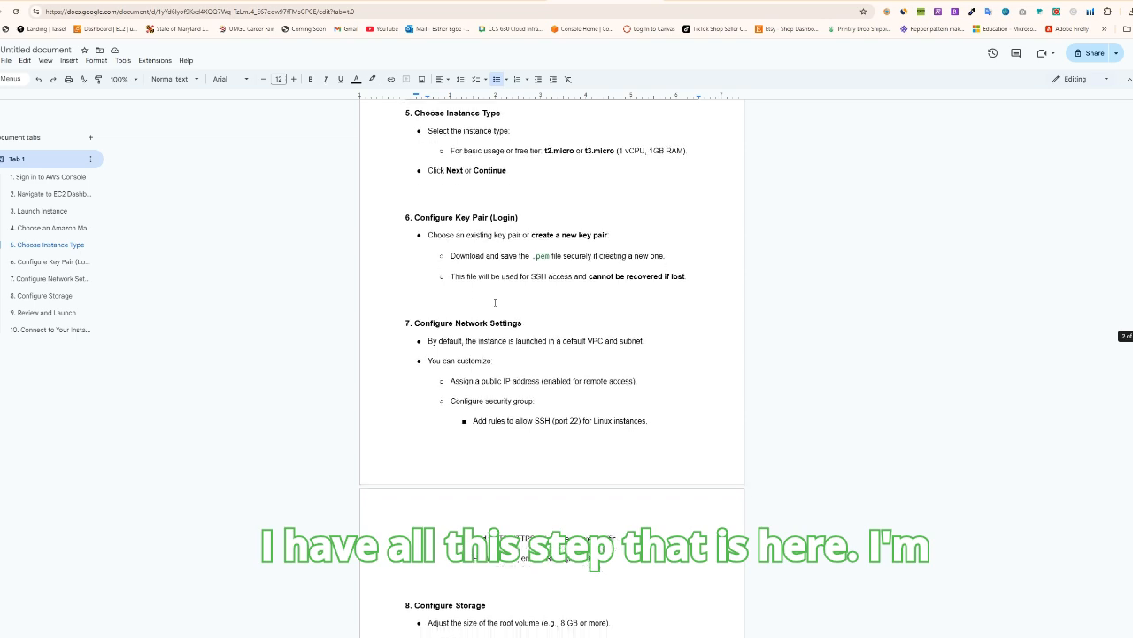
pyautogui.scroll(-5, 495, 300)
pyautogui.scroll(5, 528, 324)
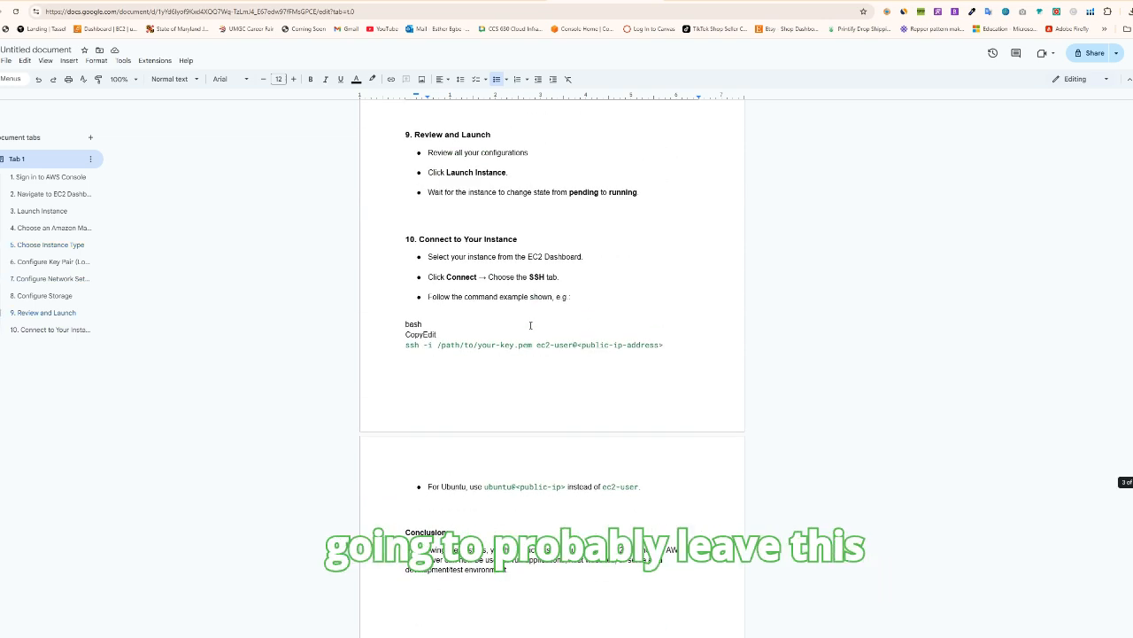
pyautogui.scroll(5, 529, 324)
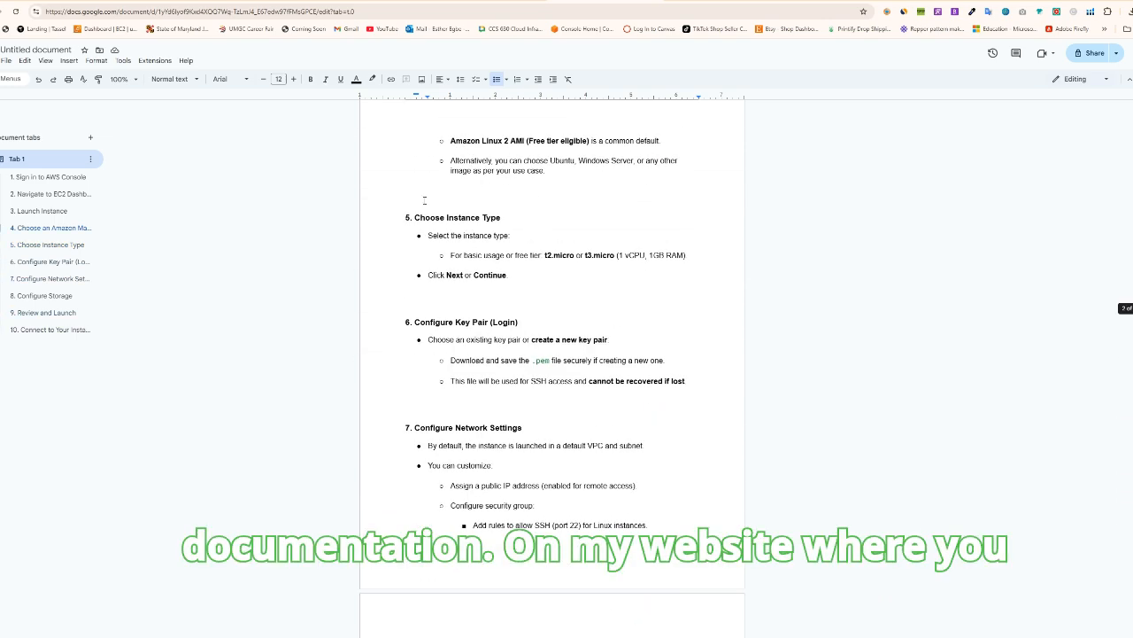
pyautogui.scroll(-6, 424, 201)
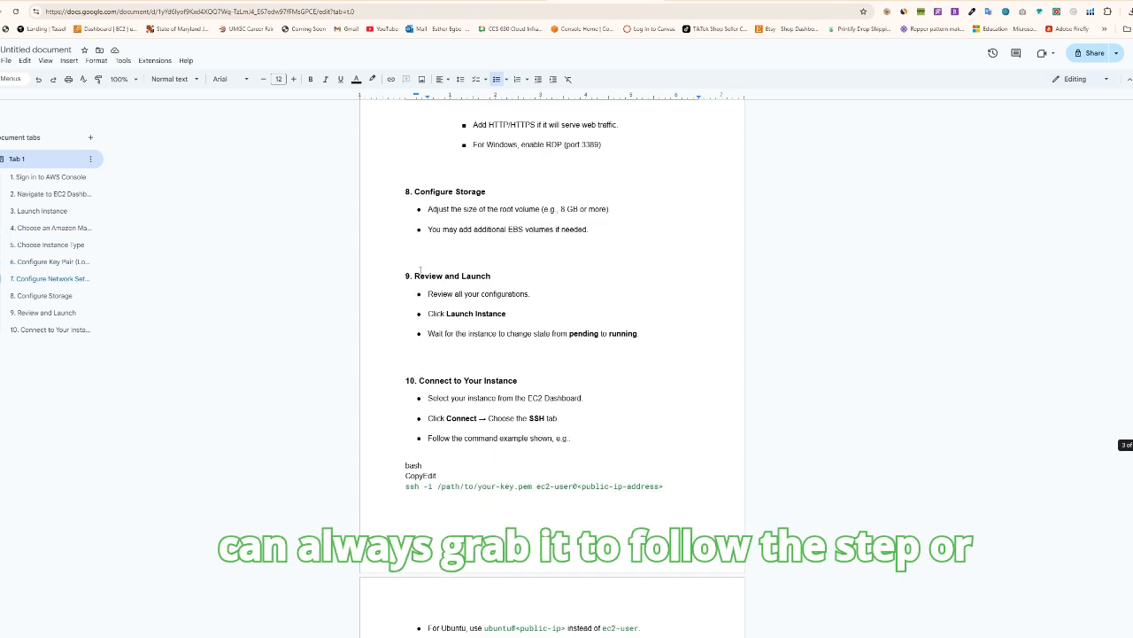
pyautogui.scroll(12, 576, 327)
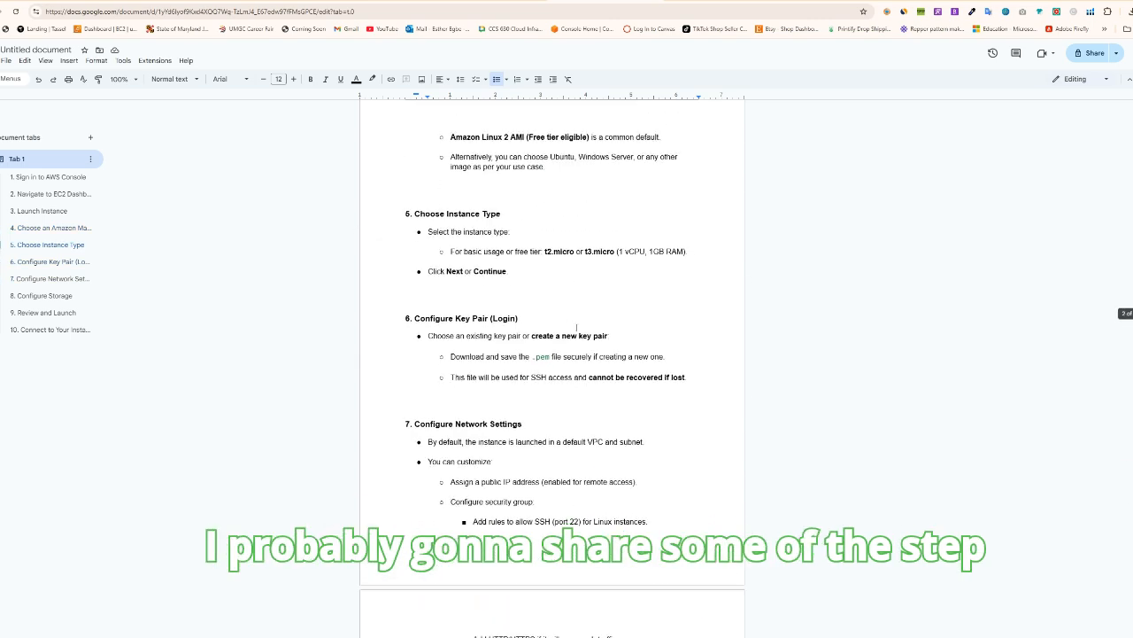
pyautogui.scroll(1, 577, 325)
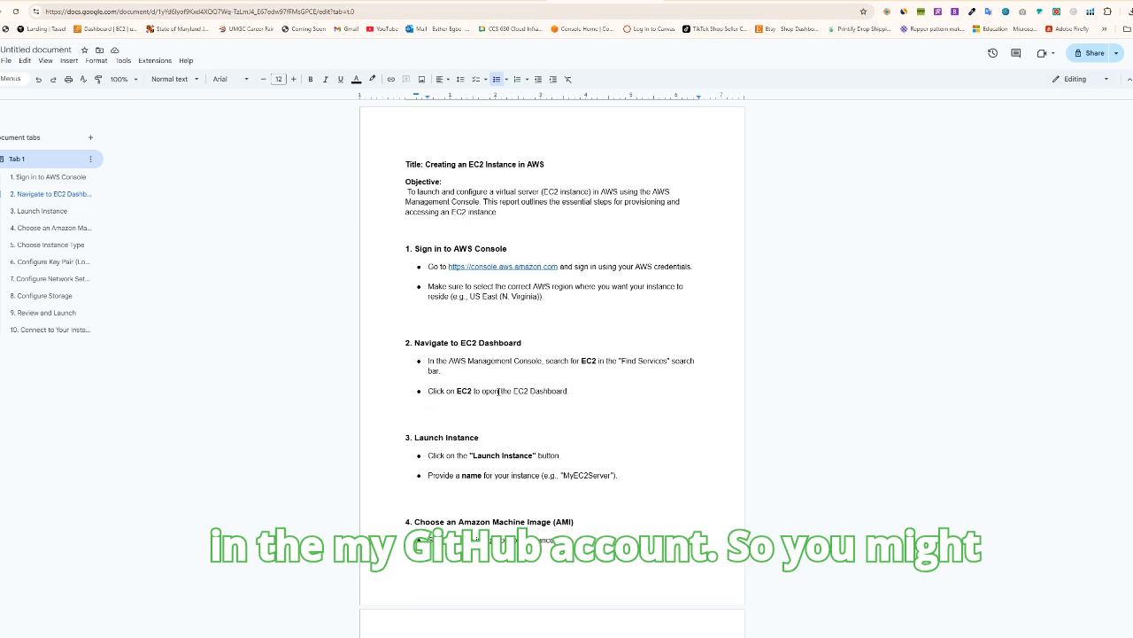
pyautogui.scroll(-6, 498, 390)
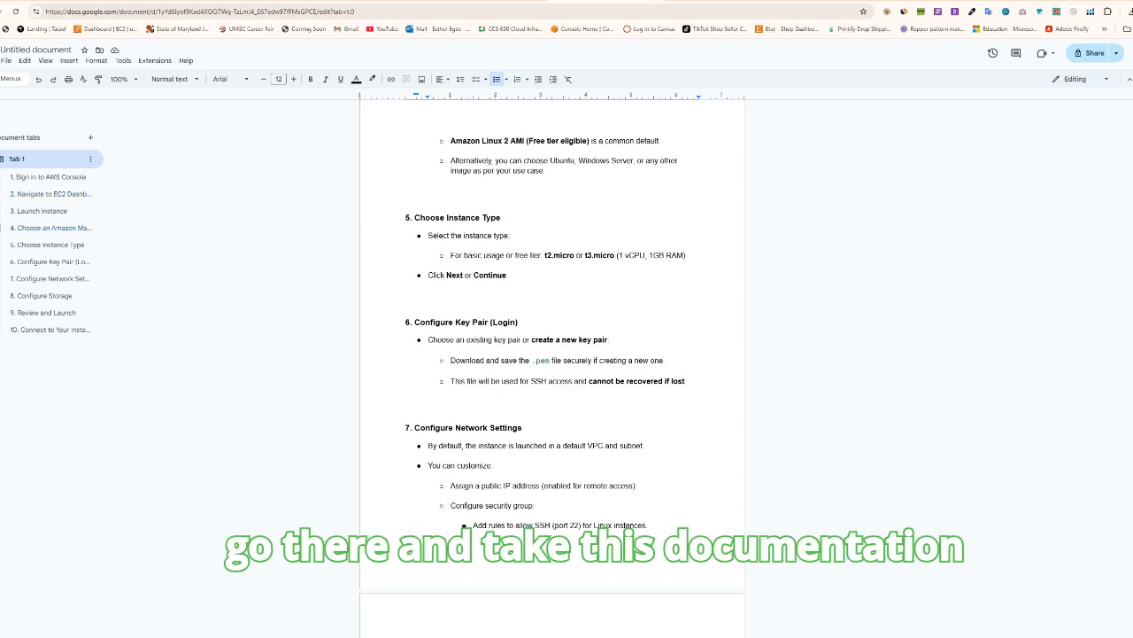
pyautogui.scroll(6, 528, 348)
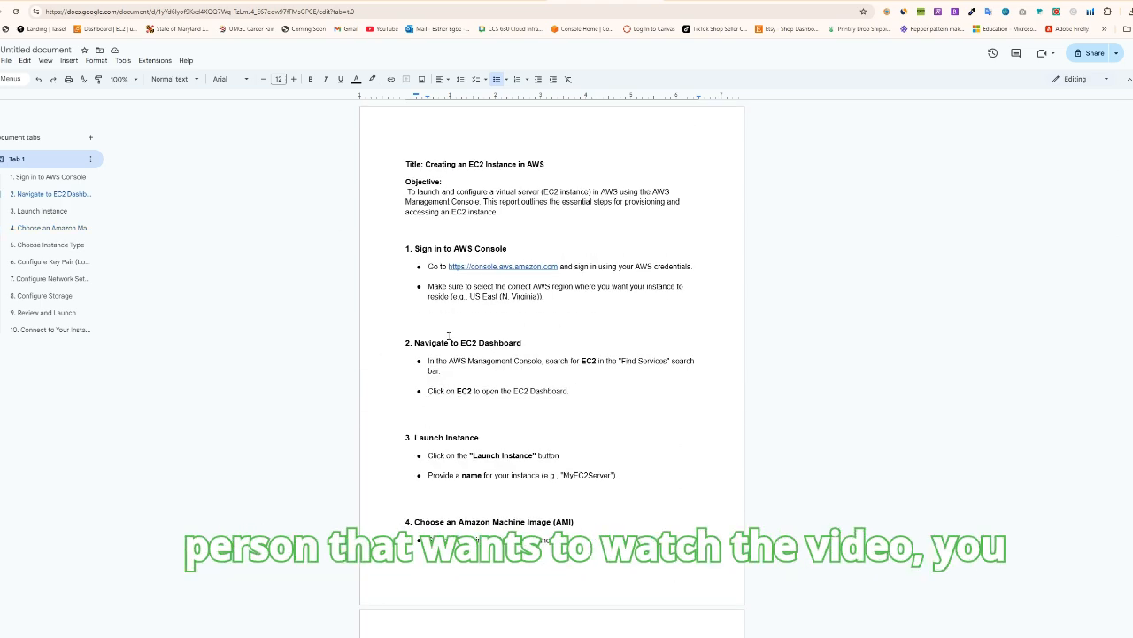
pyautogui.scroll(-3, 448, 335)
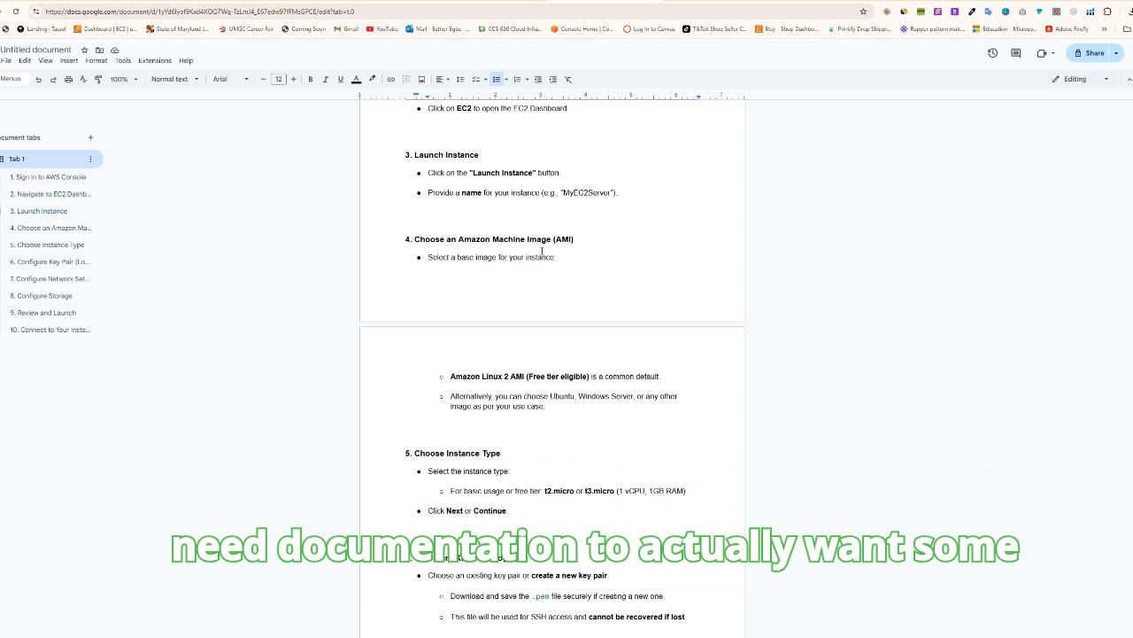
pyautogui.scroll(3, 599, 378)
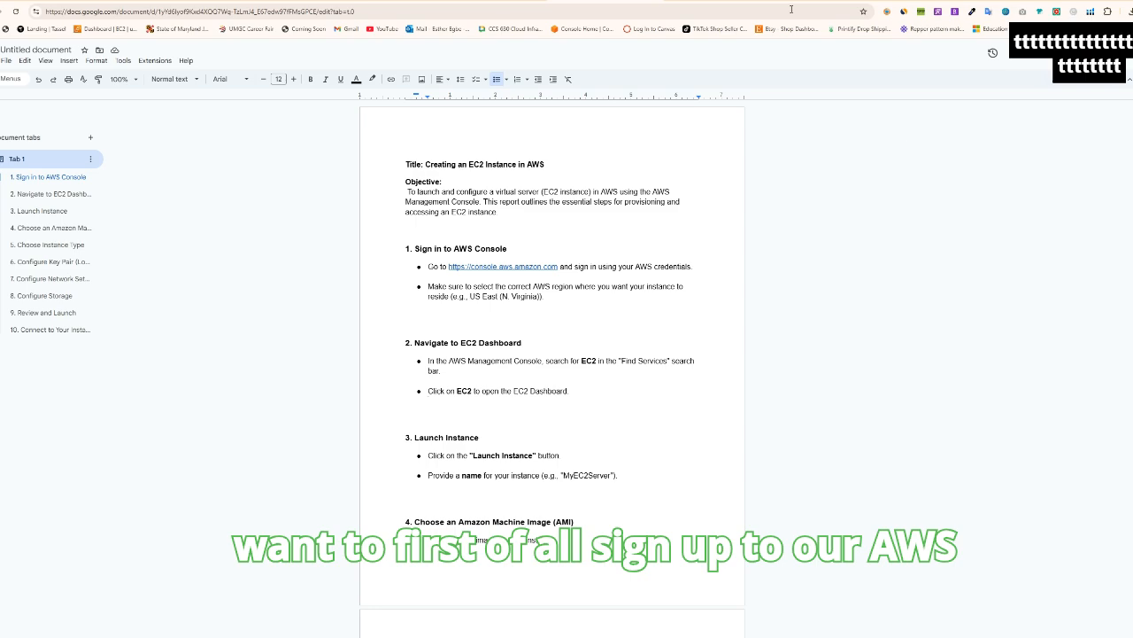
# Switch to the AWS console, search the services for "ec2" and open EC2
pyautogui.click(872, 1)
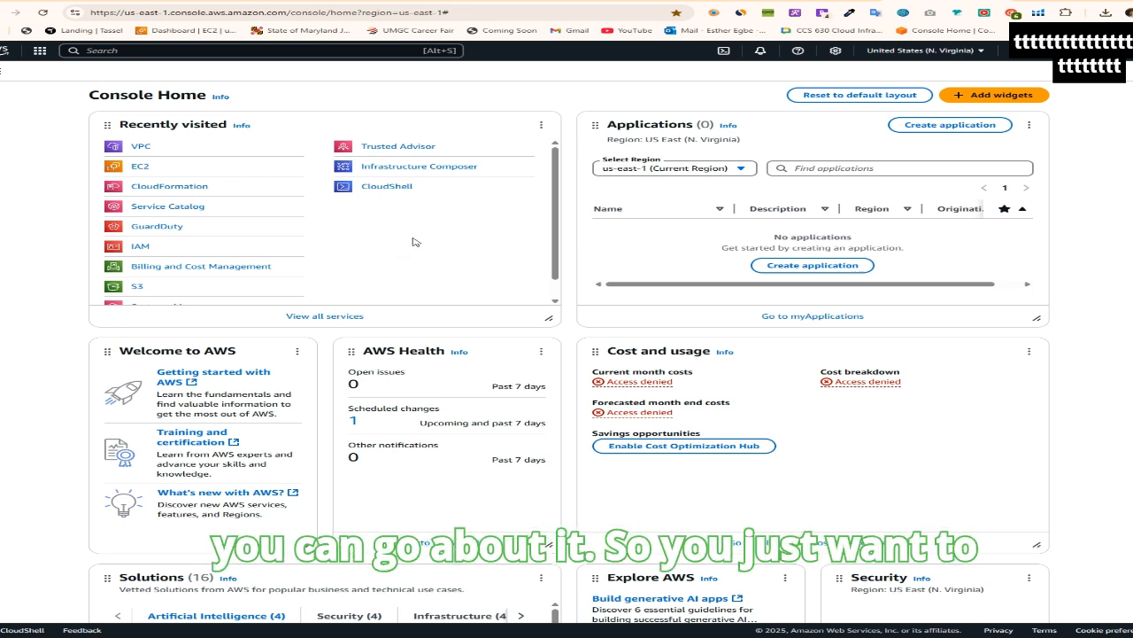
pyautogui.click(89, 50)
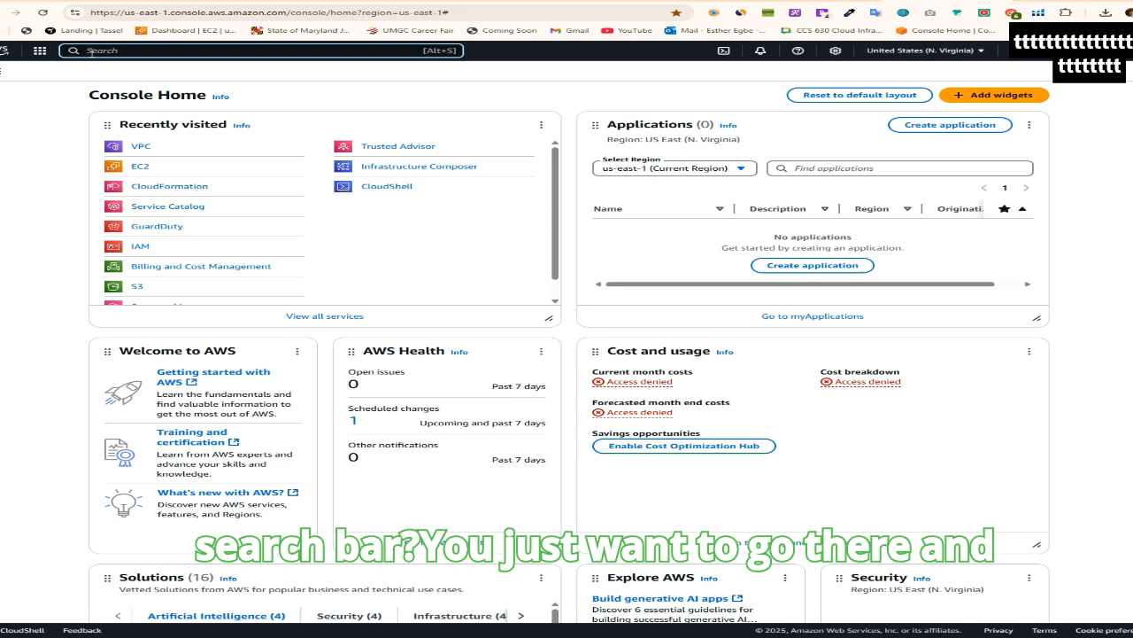
pyautogui.write('ec2')
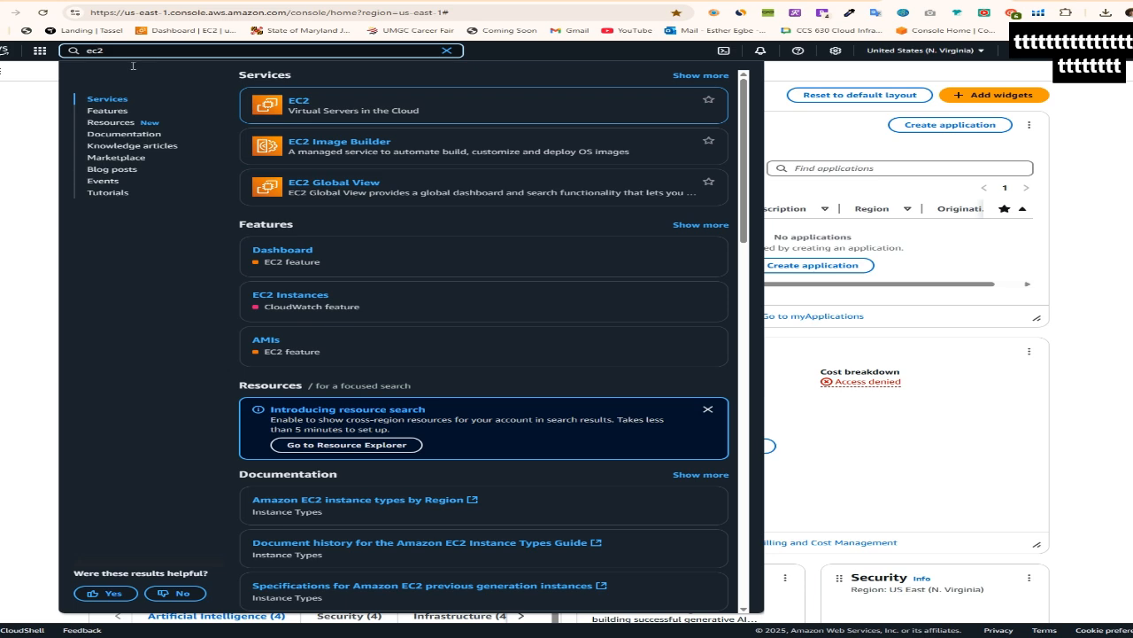
pyautogui.moveTo(278, 107)
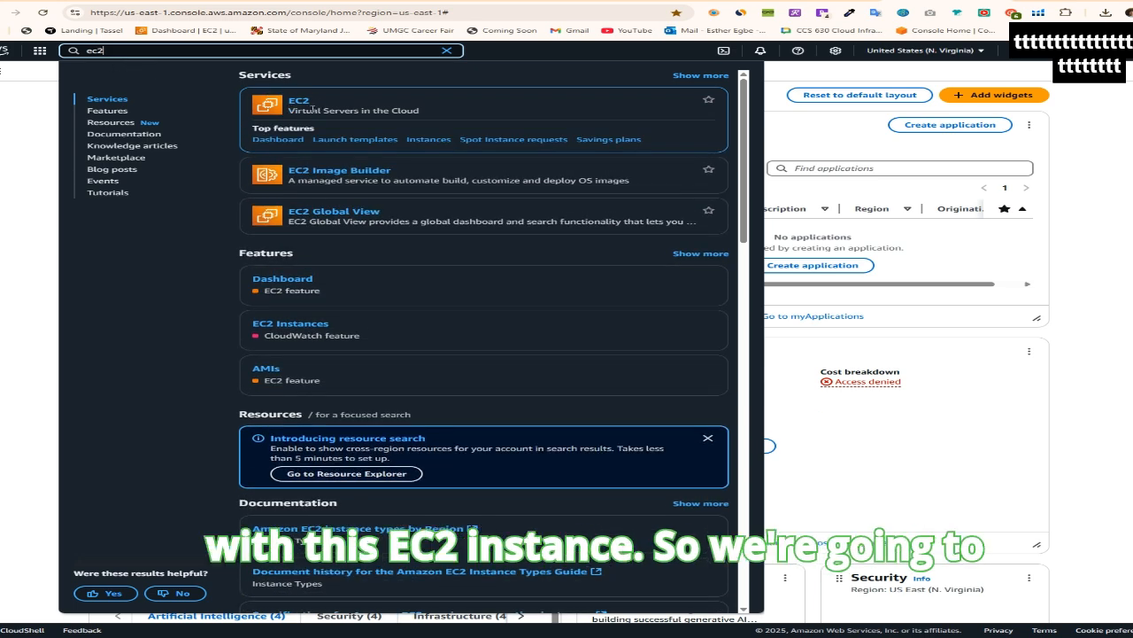
pyautogui.click(299, 103)
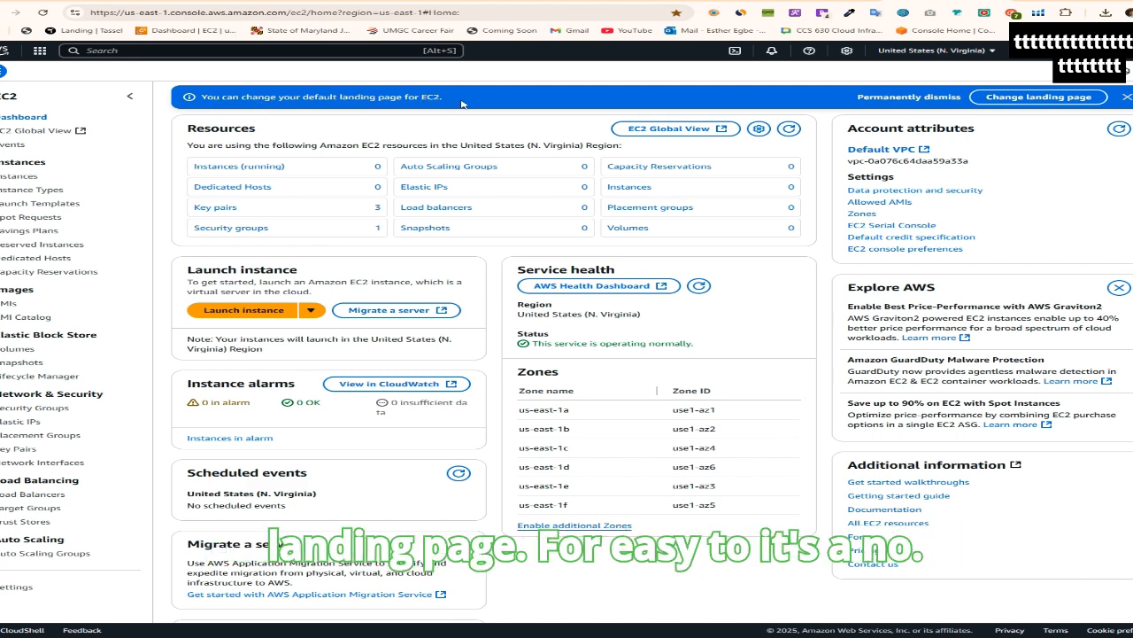
# Begin launching a new instance named MyEC2Server with the Amazon Linux image
pyautogui.click(1126, 96)
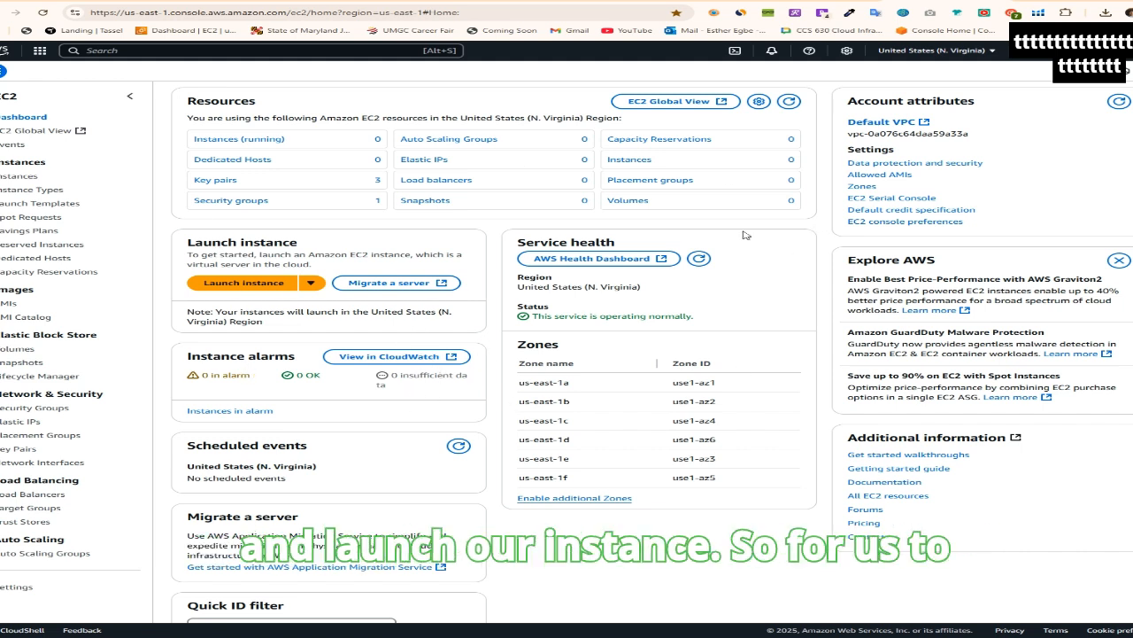
pyautogui.click(243, 283)
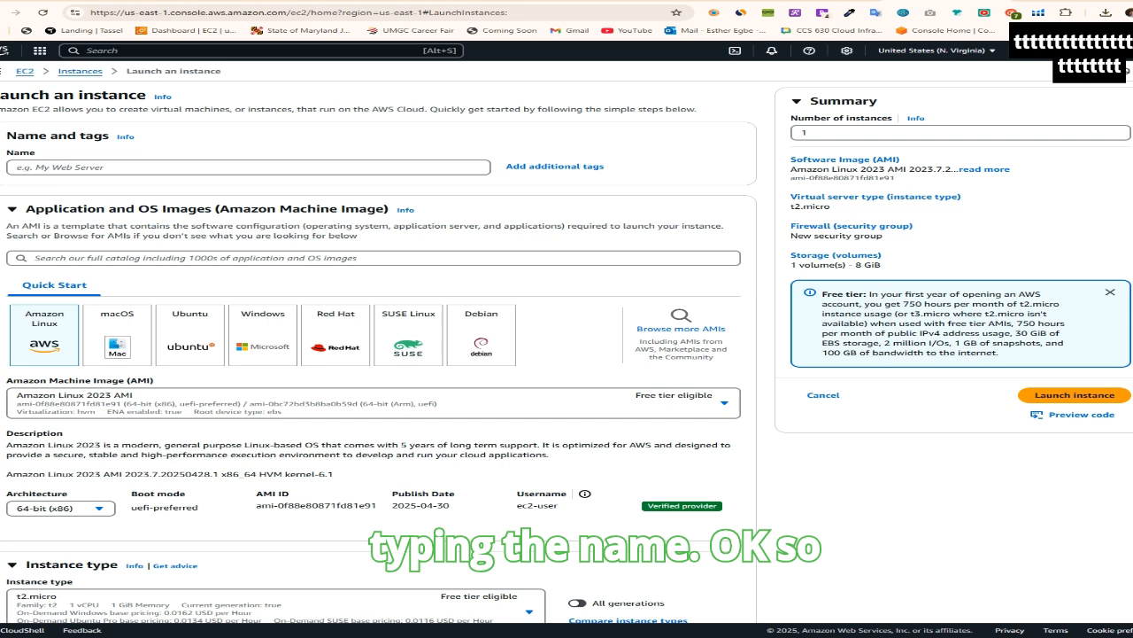
pyautogui.click(27, 166)
pyautogui.write('MyEC2Server')
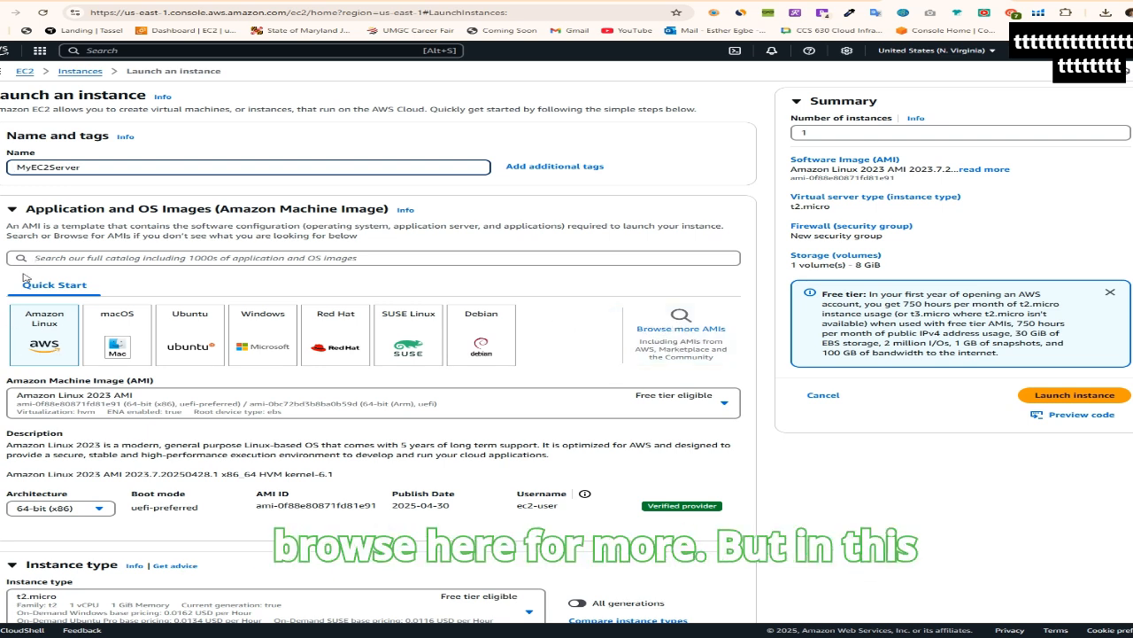
pyautogui.click(71, 337)
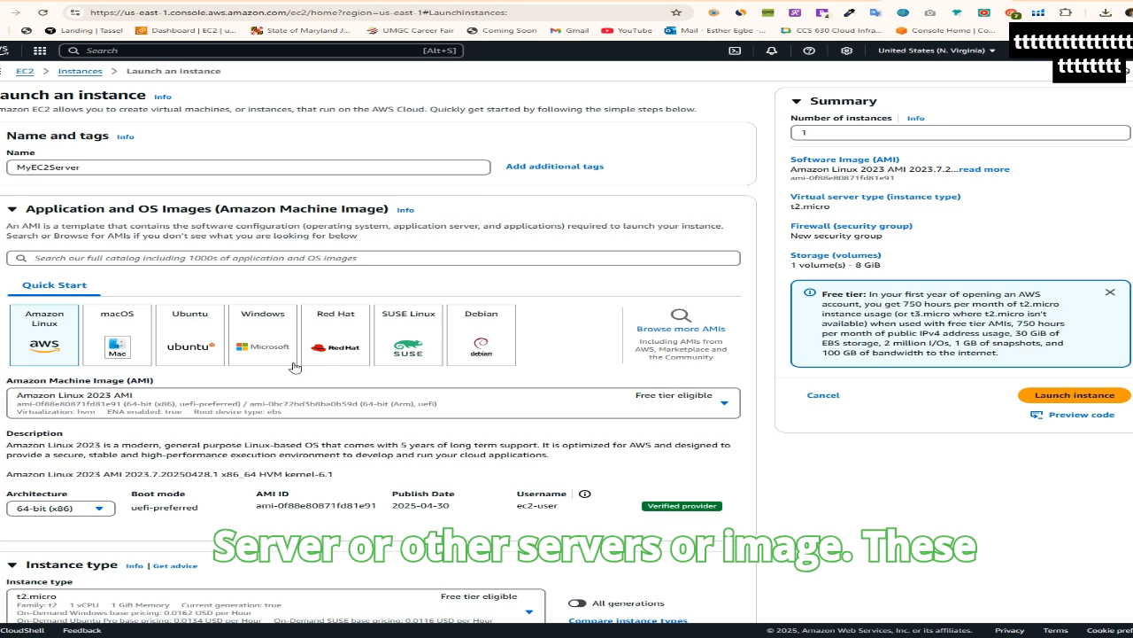
pyautogui.click(191, 334)
pyautogui.click(478, 340)
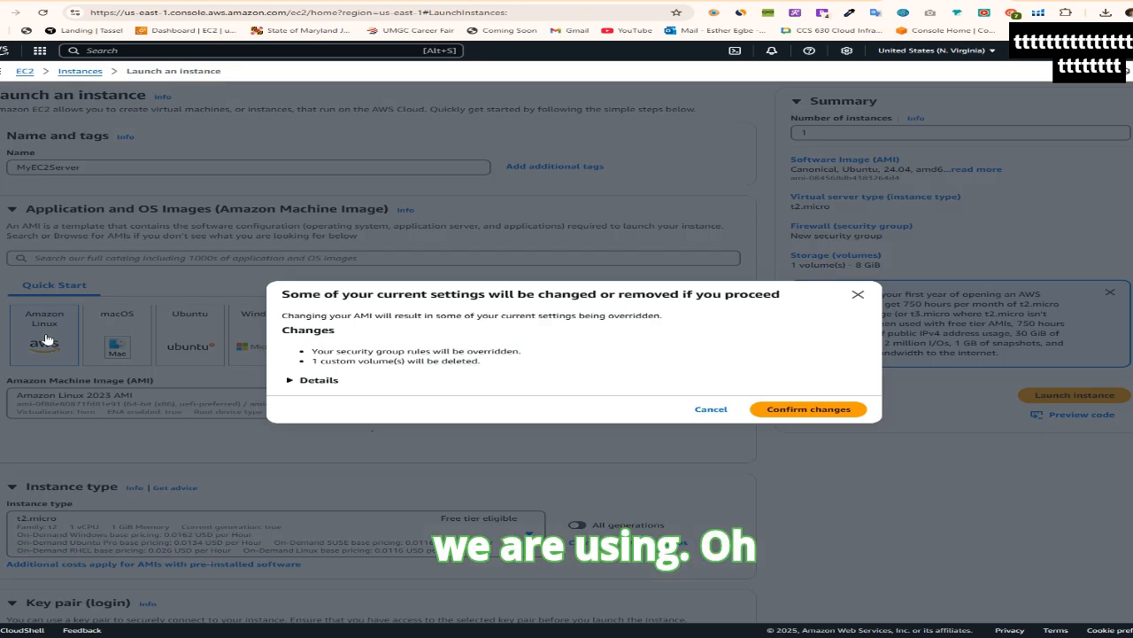
pyautogui.click(46, 339)
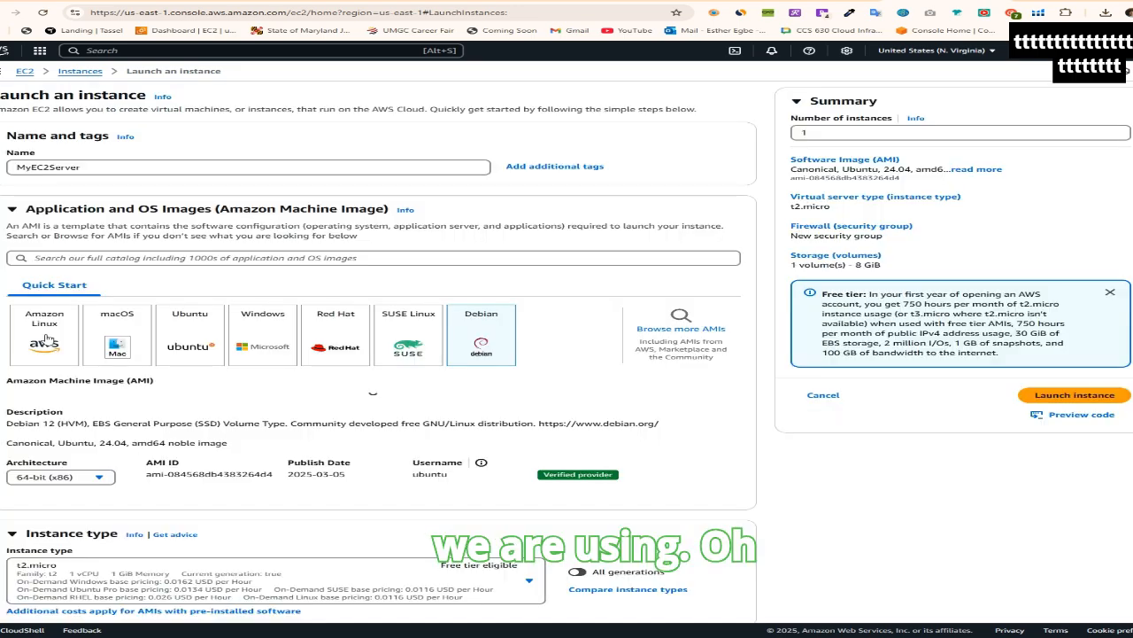
pyautogui.click(46, 340)
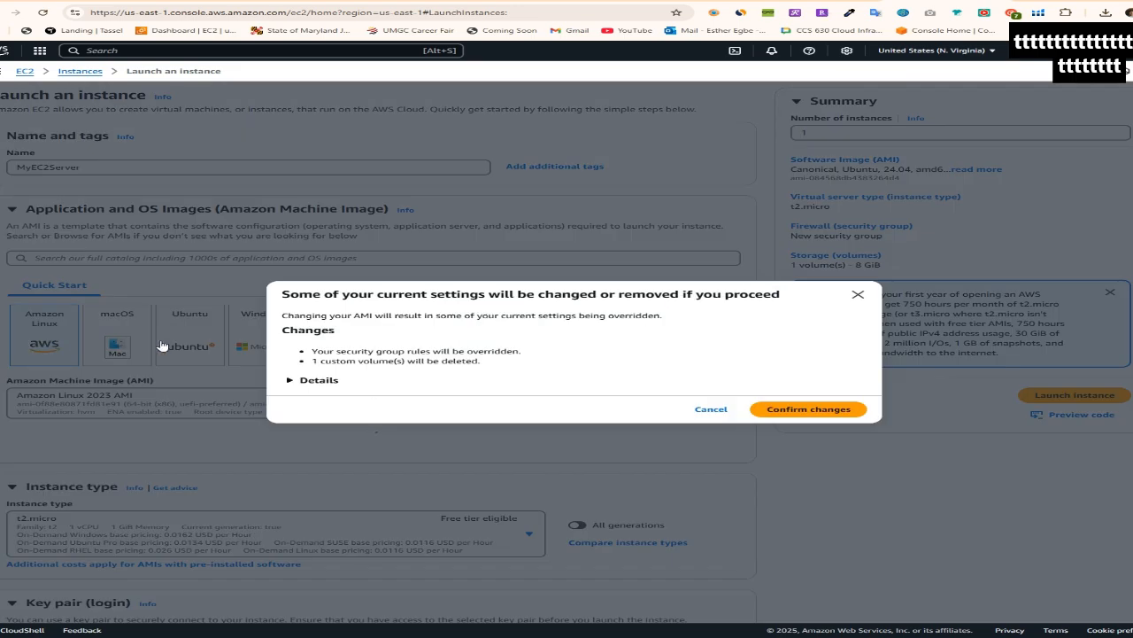
pyautogui.click(711, 410)
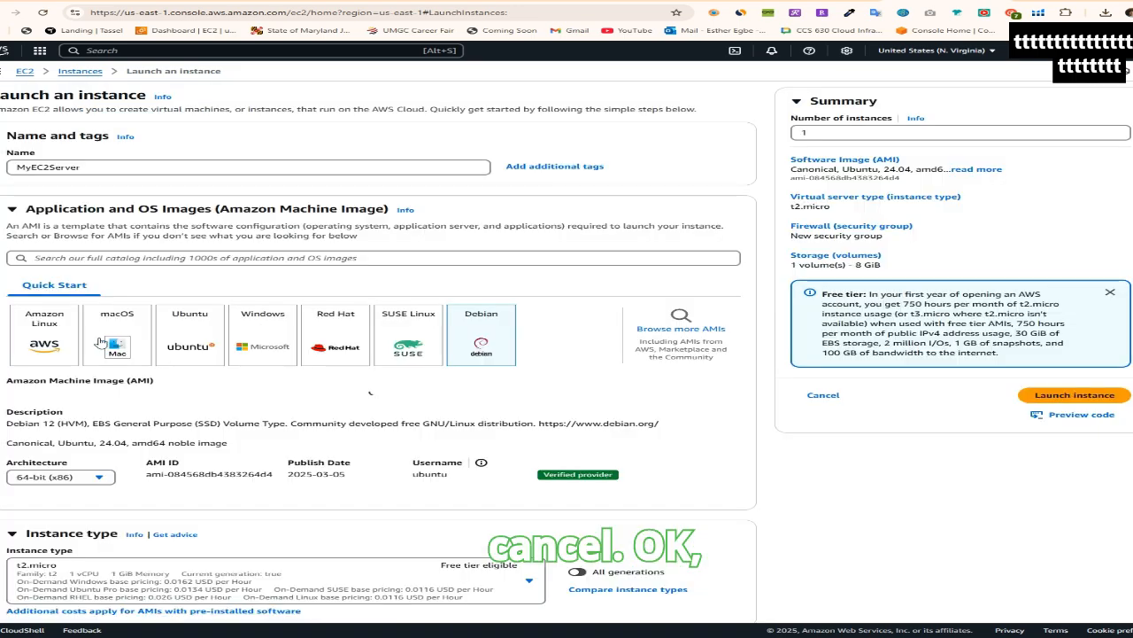
# Select Amazon Linux as the machine image and accept the override of the current settings
pyautogui.click(60, 339)
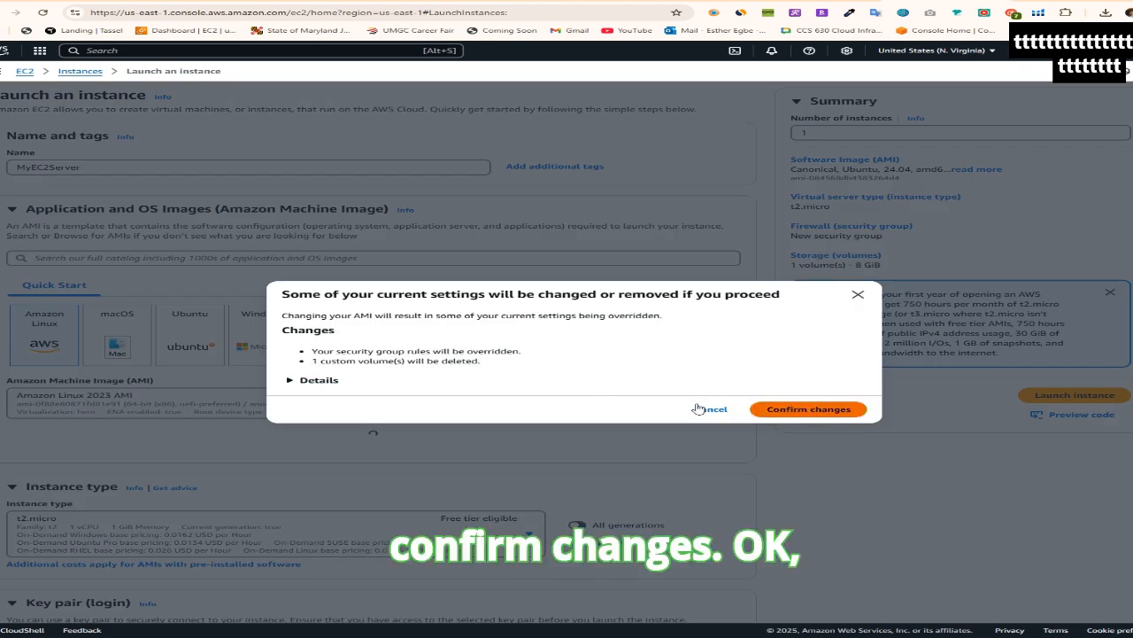
pyautogui.click(808, 410)
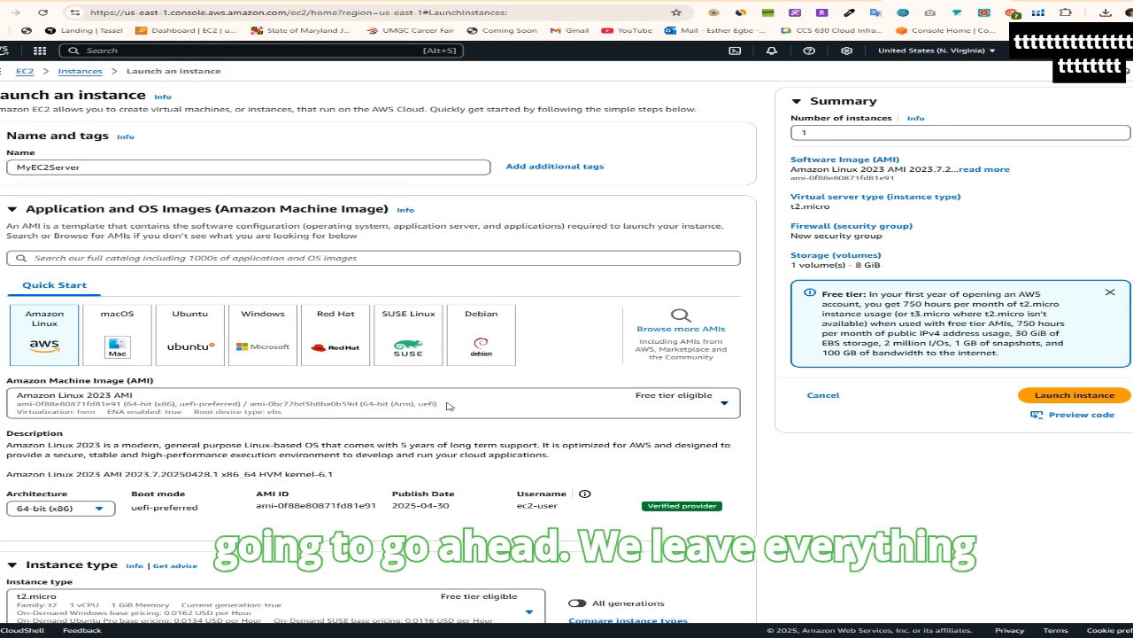
# Look through the available instance types and choose the free-tier-eligible t2.micro
pyautogui.scroll(-3, 450, 407)
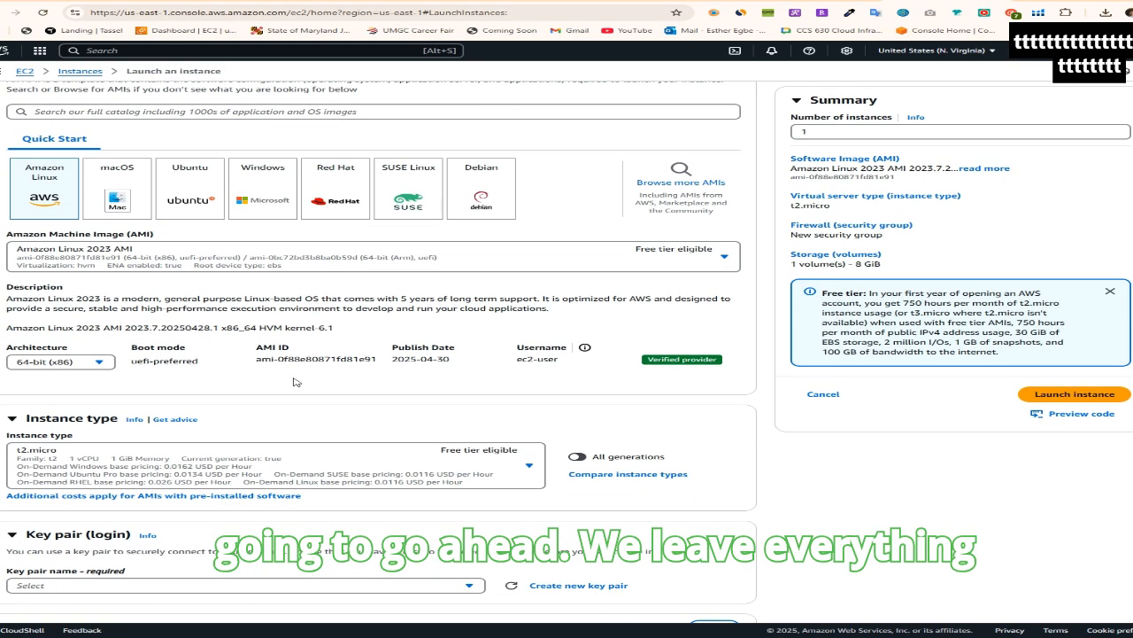
pyautogui.scroll(-1, 295, 382)
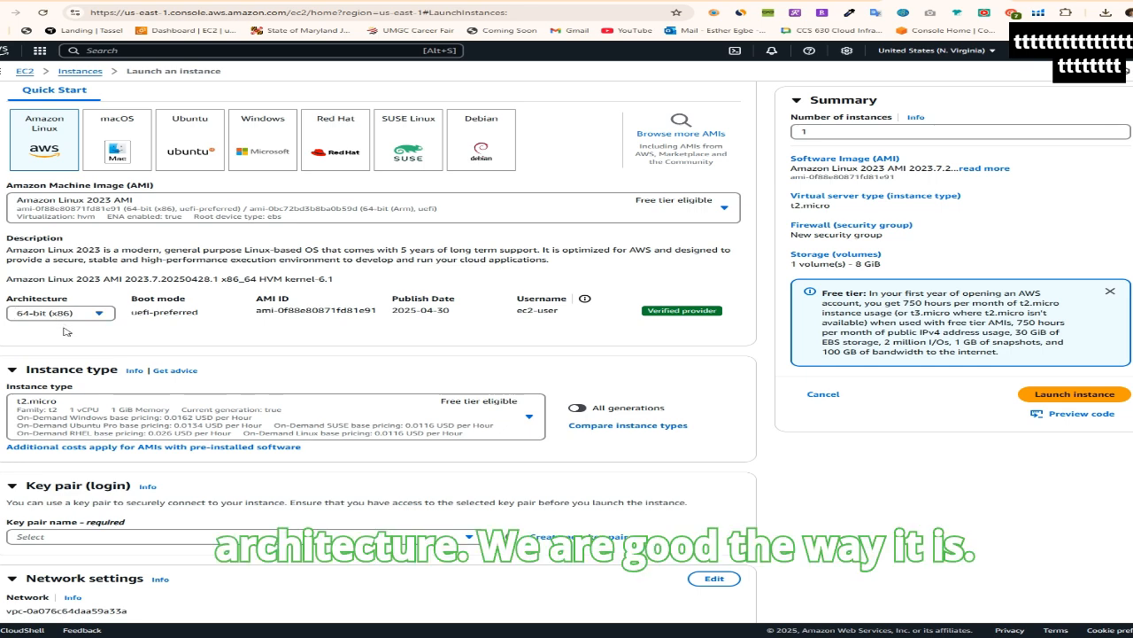
pyautogui.scroll(-3, 310, 443)
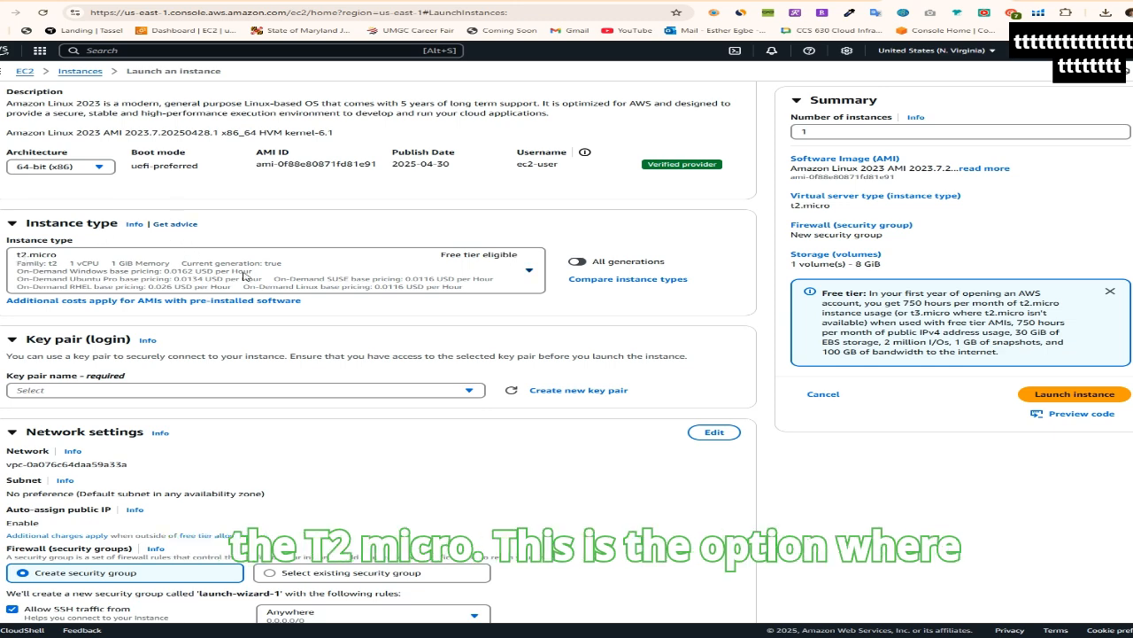
pyautogui.click(529, 273)
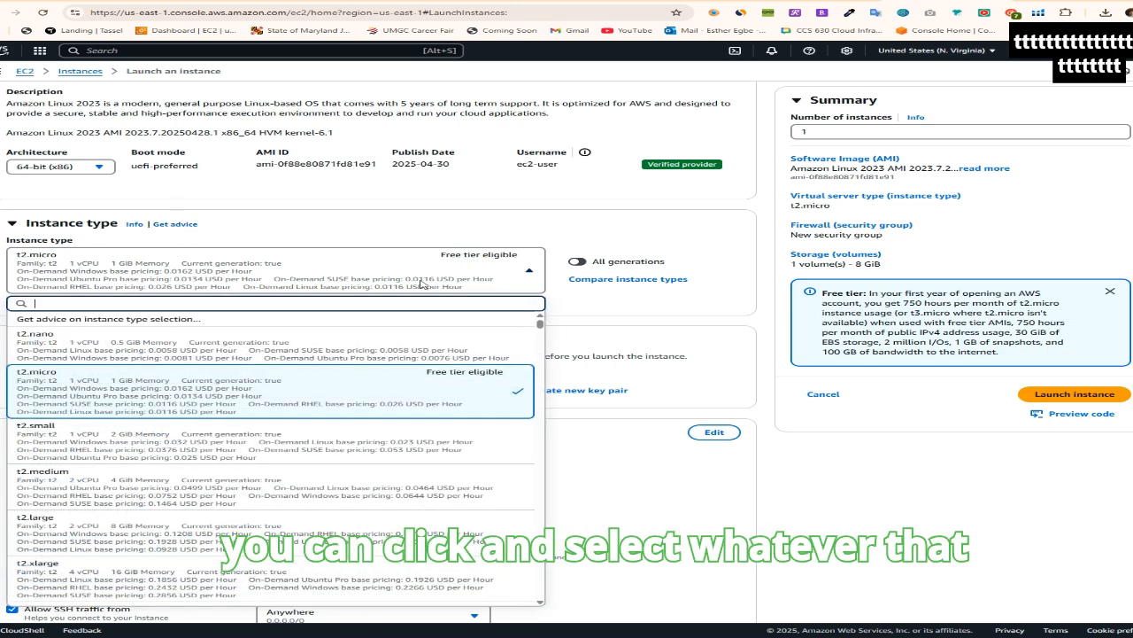
pyautogui.scroll(-3, 155, 513)
pyautogui.scroll(-5, 155, 510)
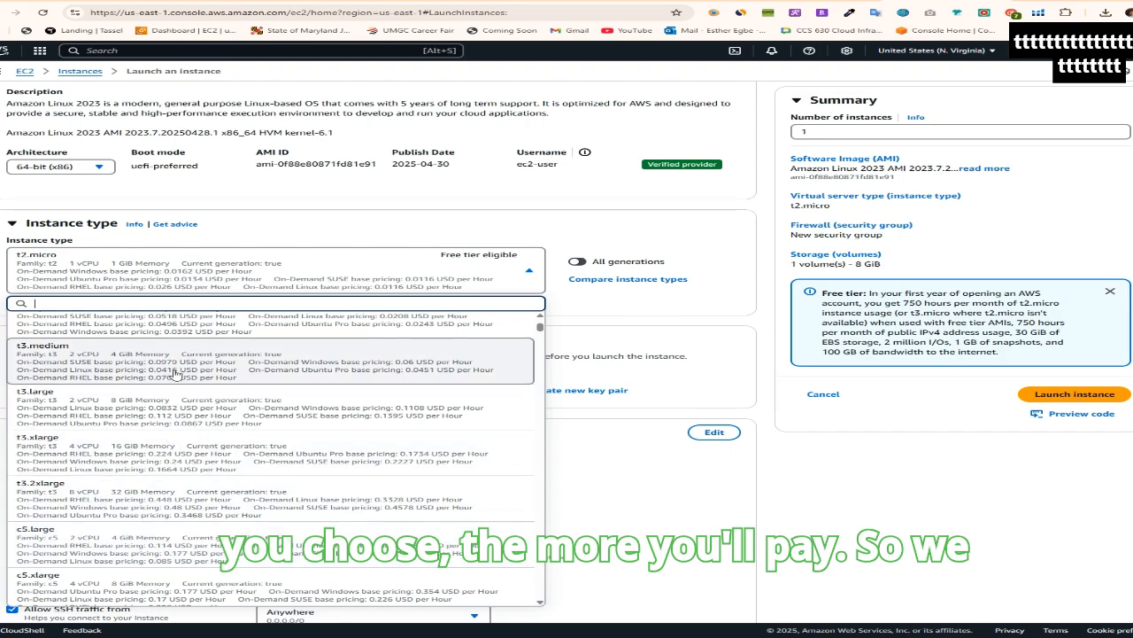
pyautogui.scroll(5, 312, 395)
pyautogui.scroll(5, 312, 395)
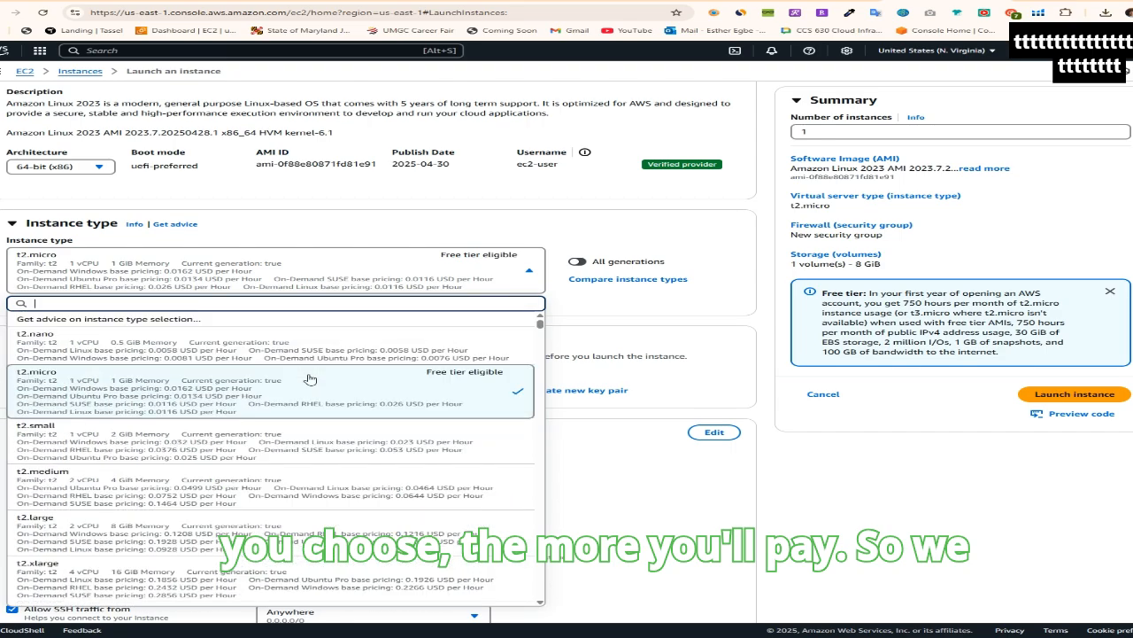
pyautogui.click(417, 414)
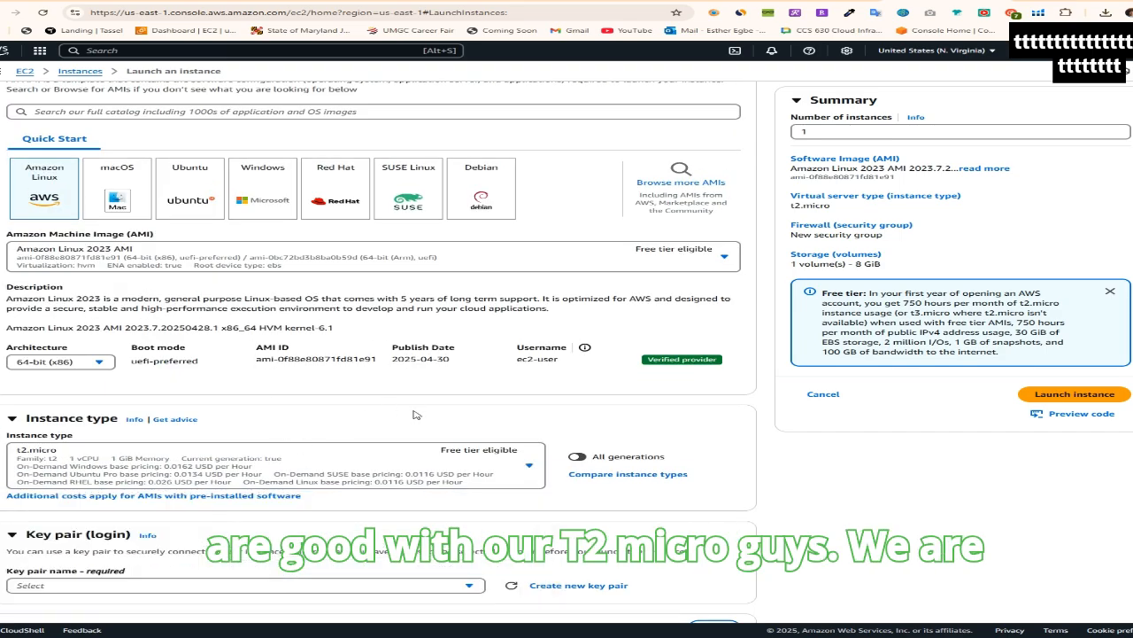
pyautogui.scroll(-1, 568, 401)
pyautogui.scroll(-2, 567, 401)
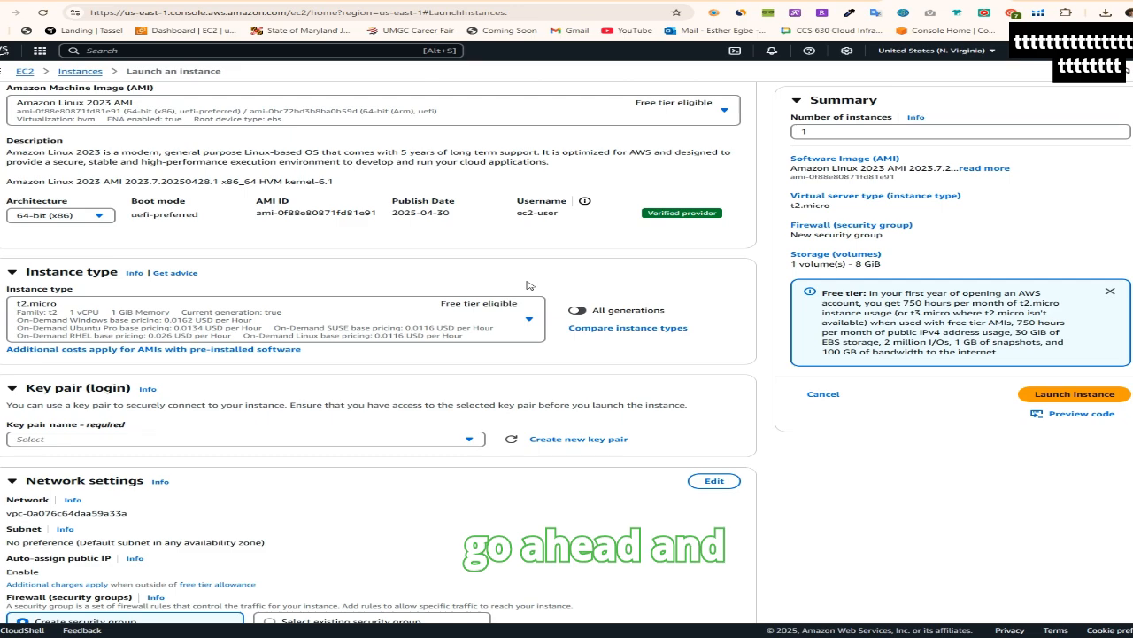
pyautogui.scroll(-3, 527, 286)
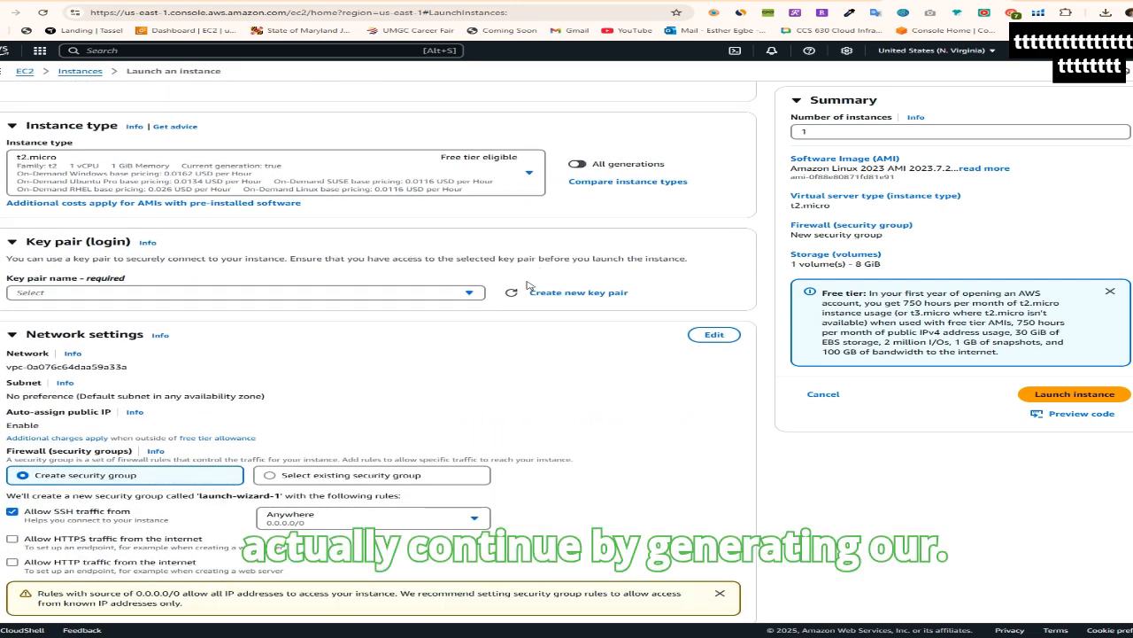
pyautogui.scroll(-1, 527, 285)
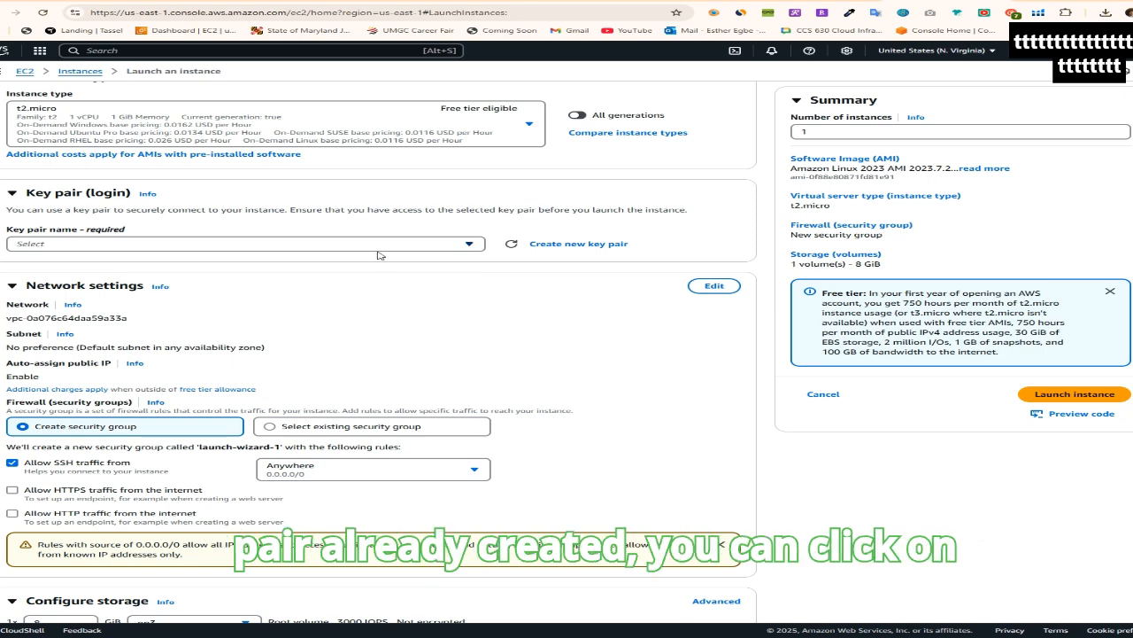
pyautogui.click(581, 247)
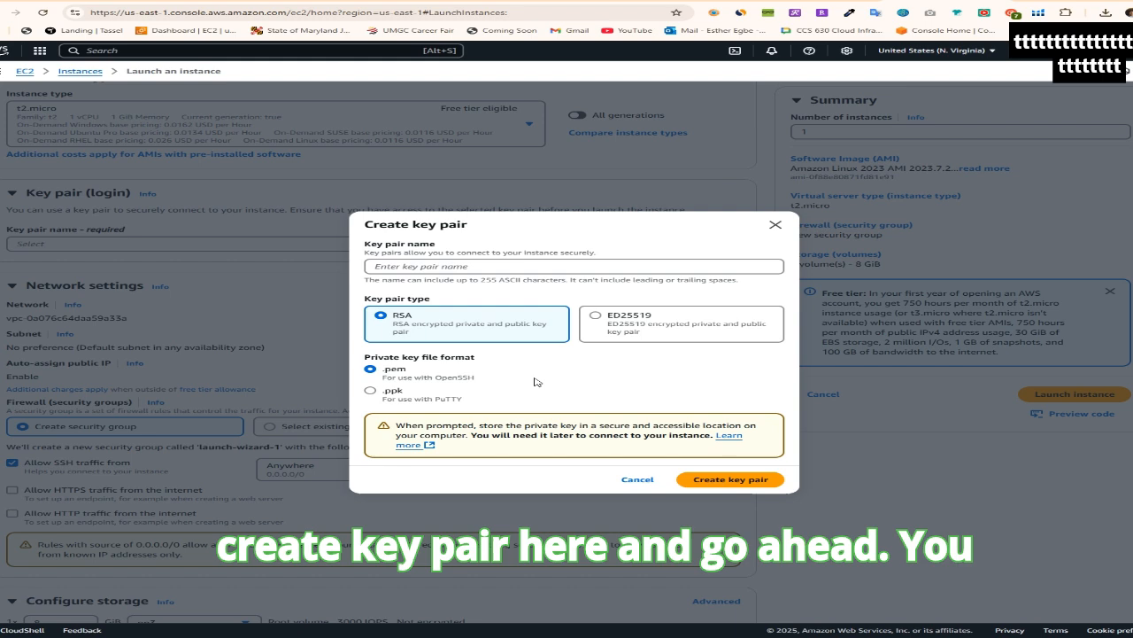
pyautogui.click(373, 266)
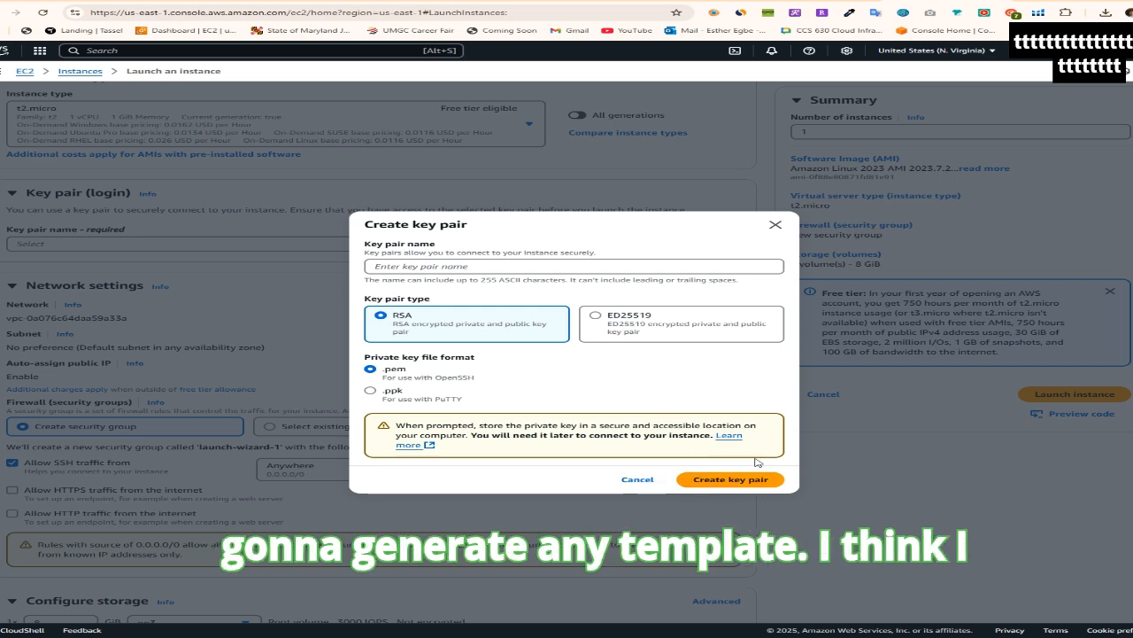
pyautogui.click(776, 226)
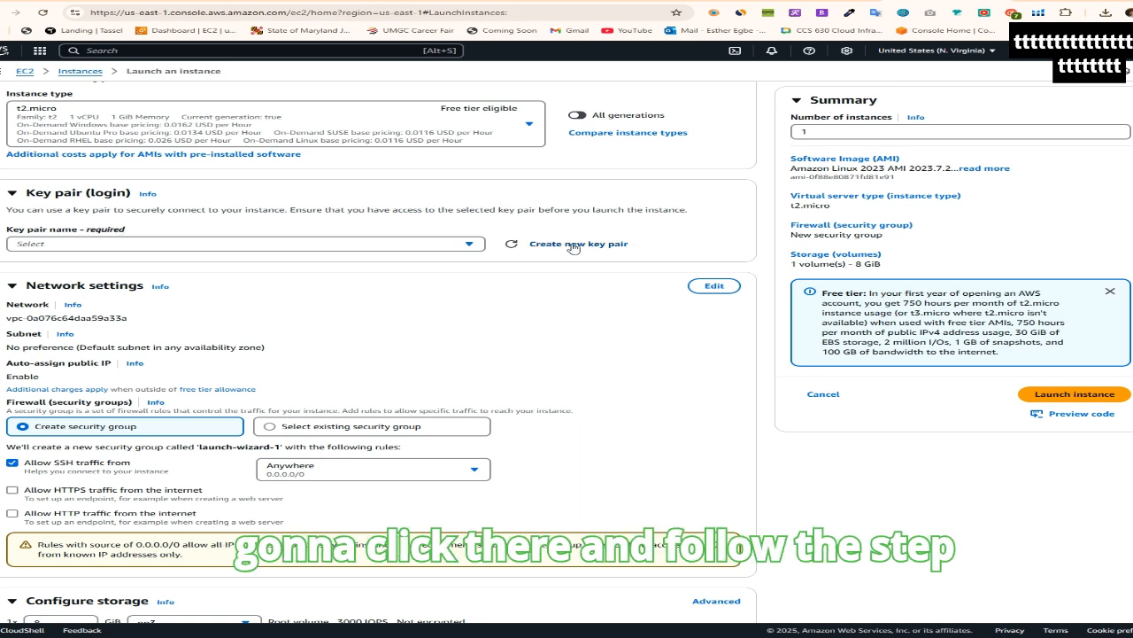
# Select the existing key pair ccs640 for logging in to the instance
pyautogui.click(469, 246)
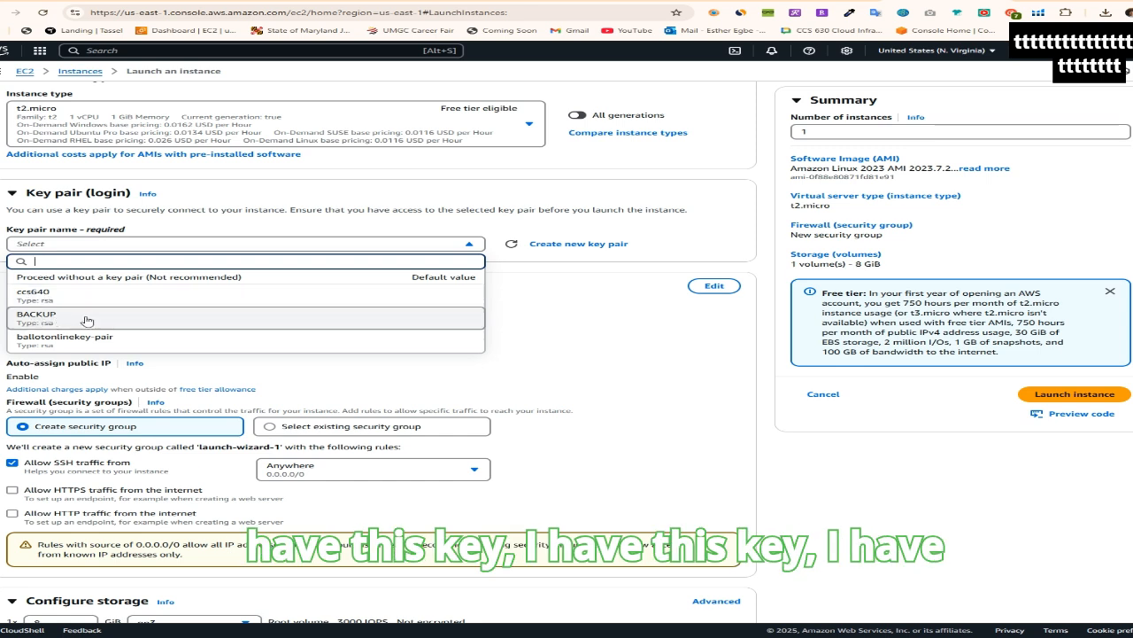
pyautogui.click(42, 297)
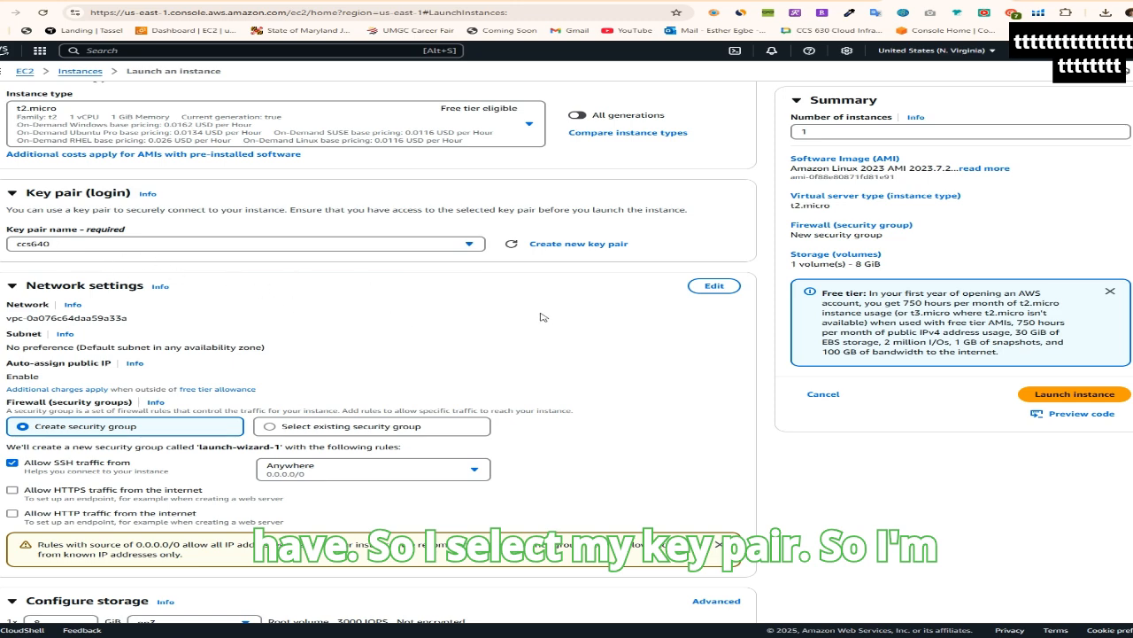
pyautogui.scroll(-2, 543, 317)
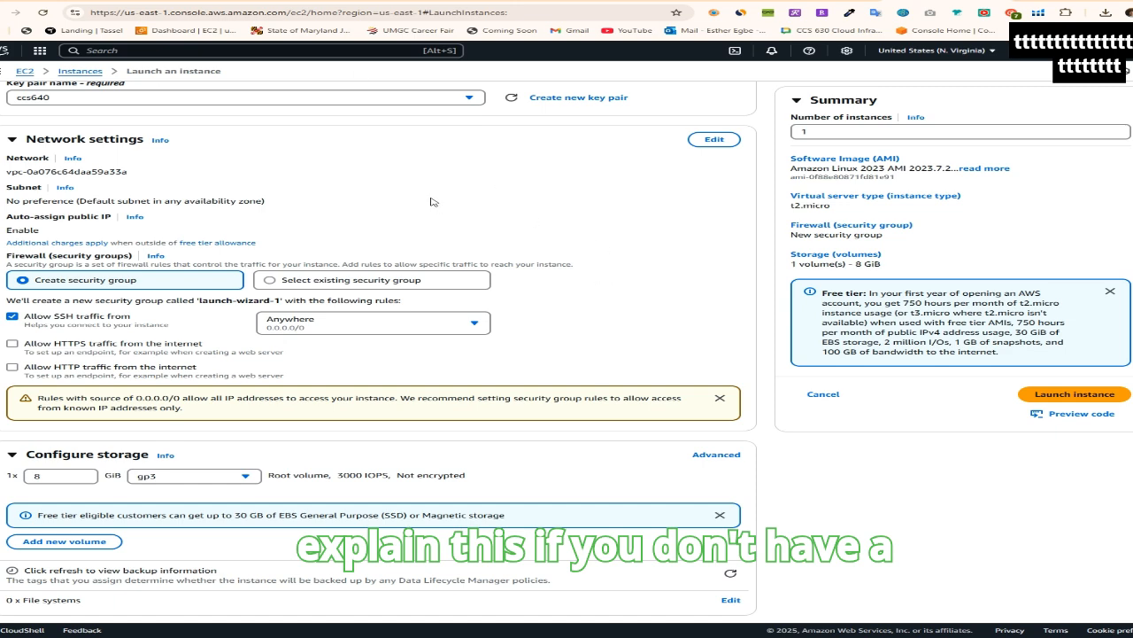
pyautogui.scroll(1, 439, 209)
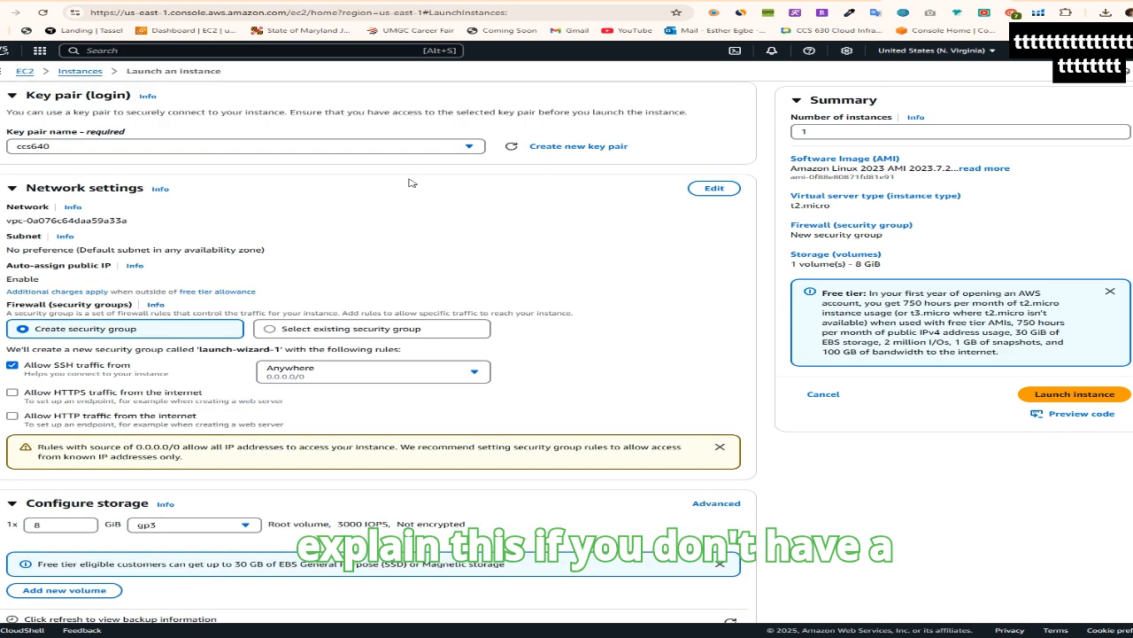
pyautogui.click(62, 148)
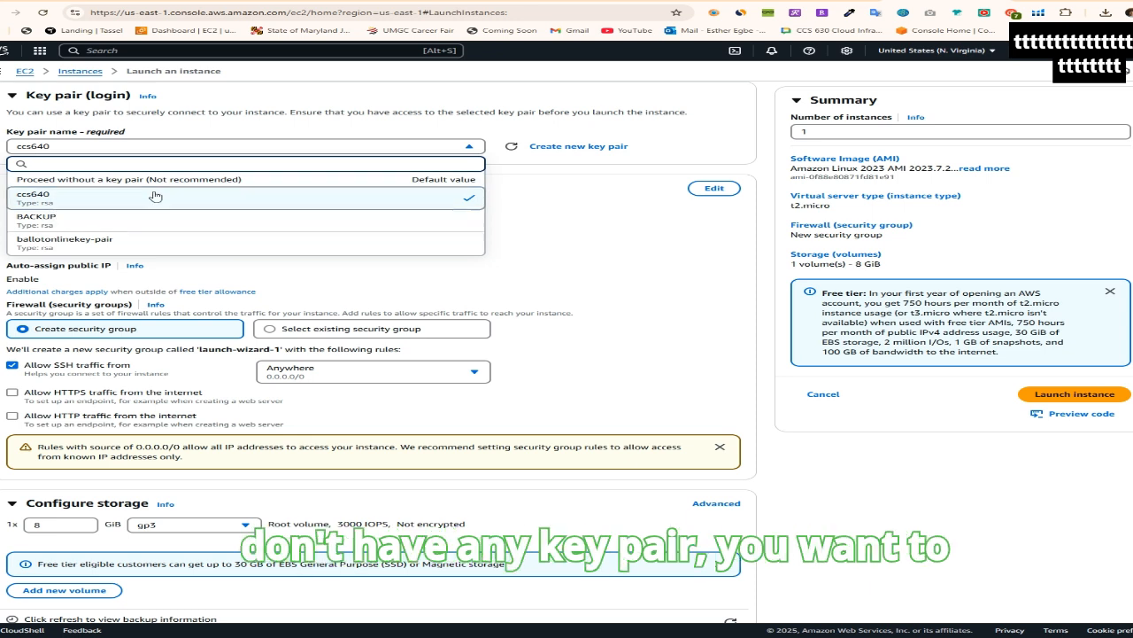
pyautogui.click(533, 246)
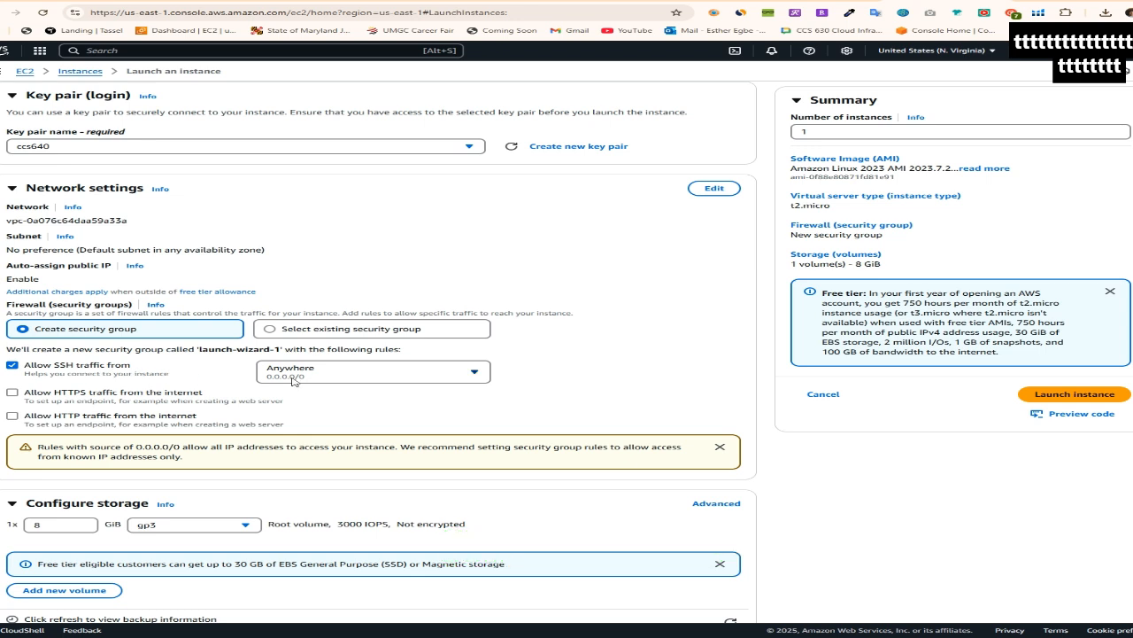
# Allow HTTPS and HTTP traffic from the internet in the new security group and launch the instance
pyautogui.click(12, 392)
pyautogui.click(13, 416)
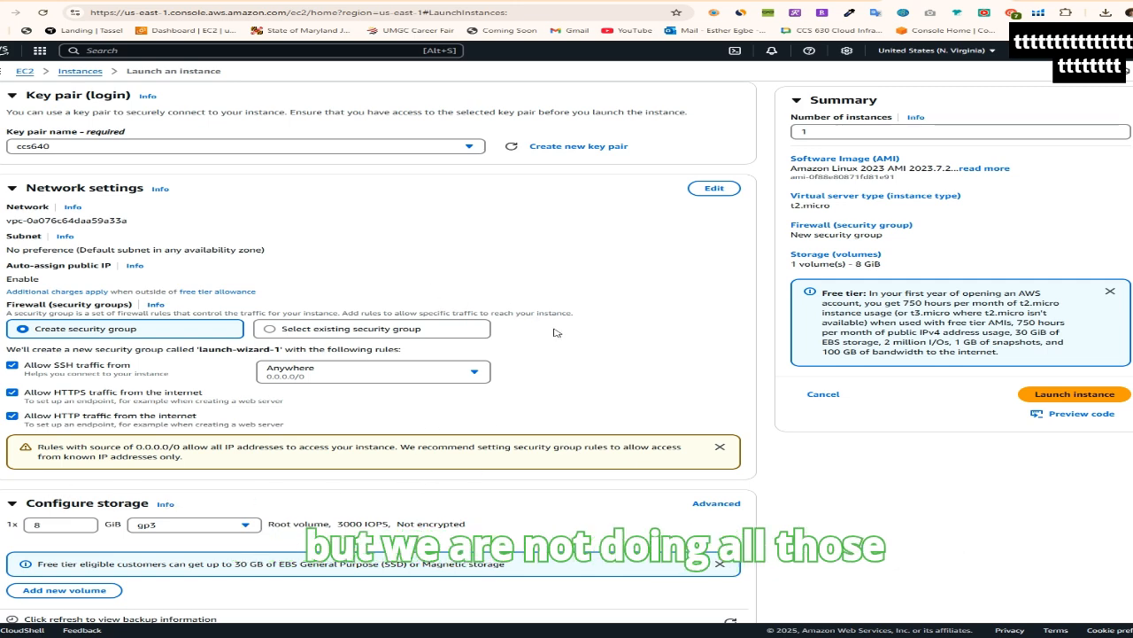
pyautogui.scroll(2, 556, 332)
pyautogui.scroll(-2, 292, 265)
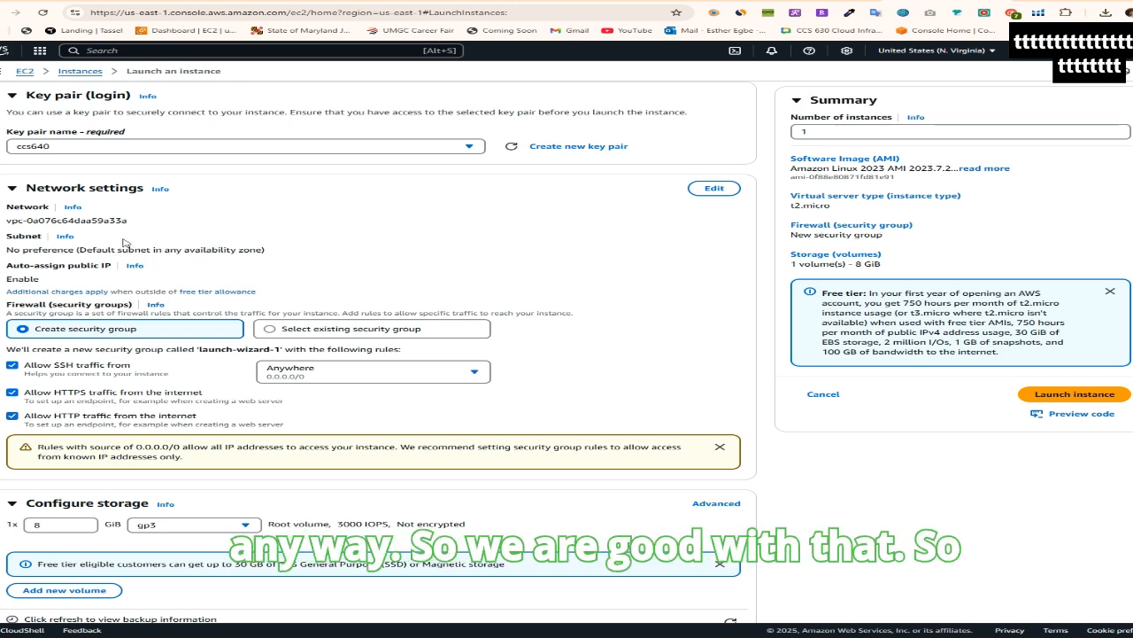
pyautogui.scroll(-1, 646, 306)
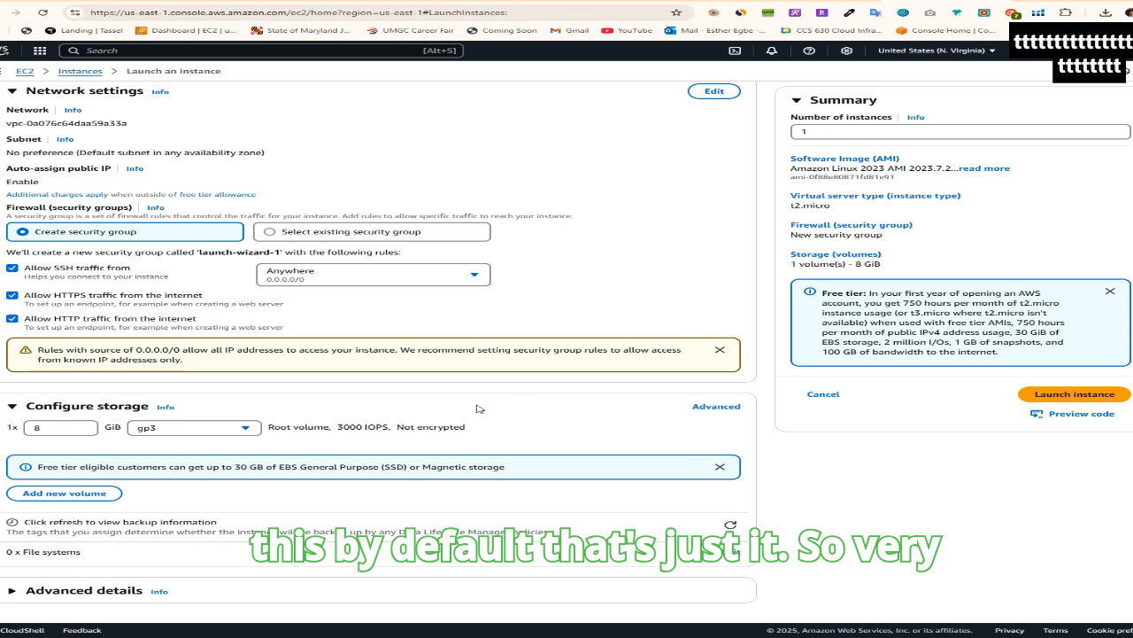
pyautogui.click(1077, 399)
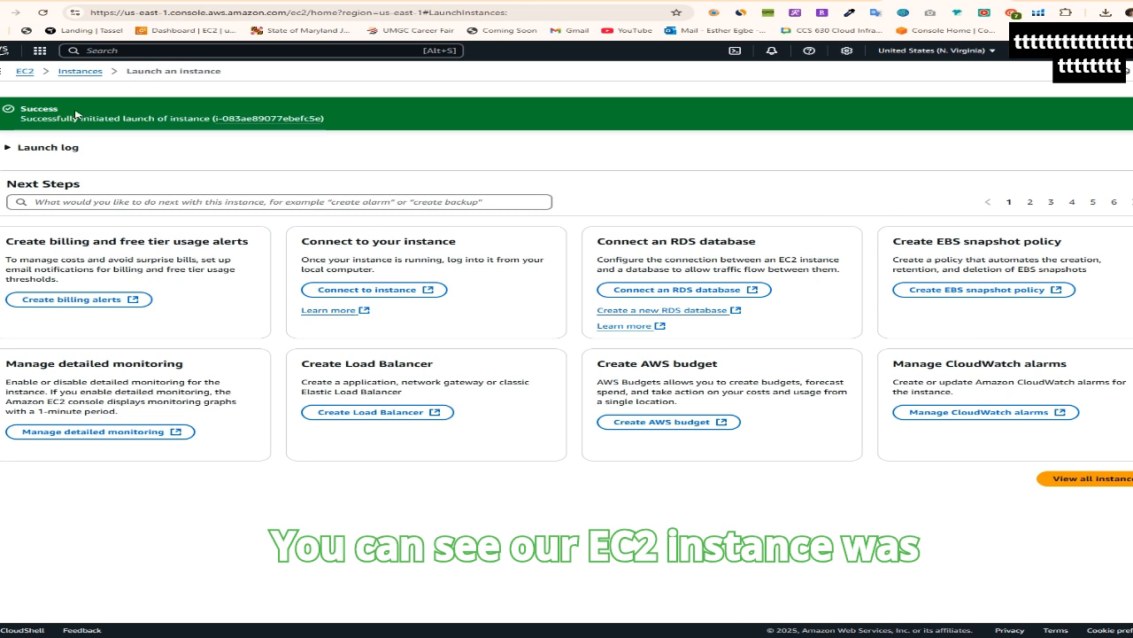
# View all instances and select MyEC2Server to check its instance state and public IPv4 address
pyautogui.moveTo(22, 109); pyautogui.dragTo(229, 117)
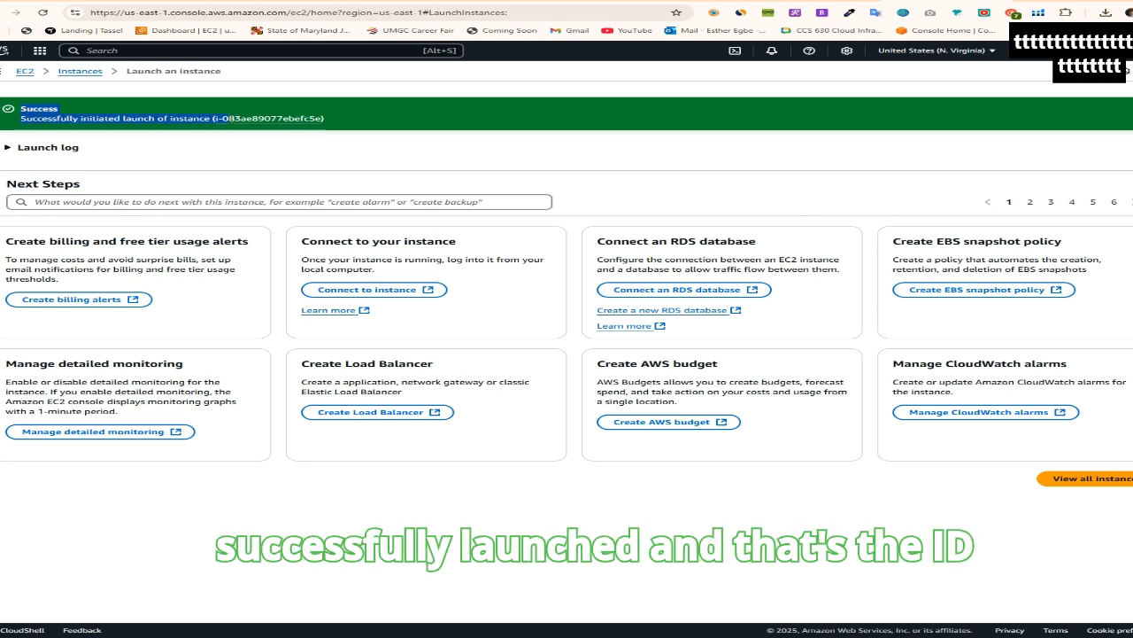
pyautogui.click(302, 130)
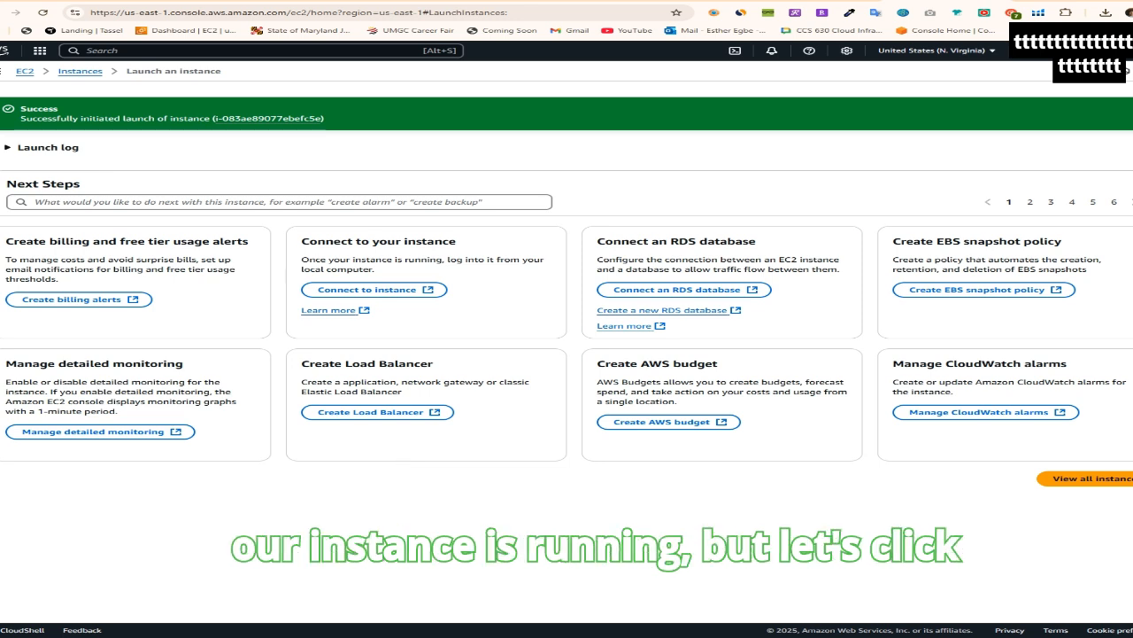
pyautogui.click(1098, 484)
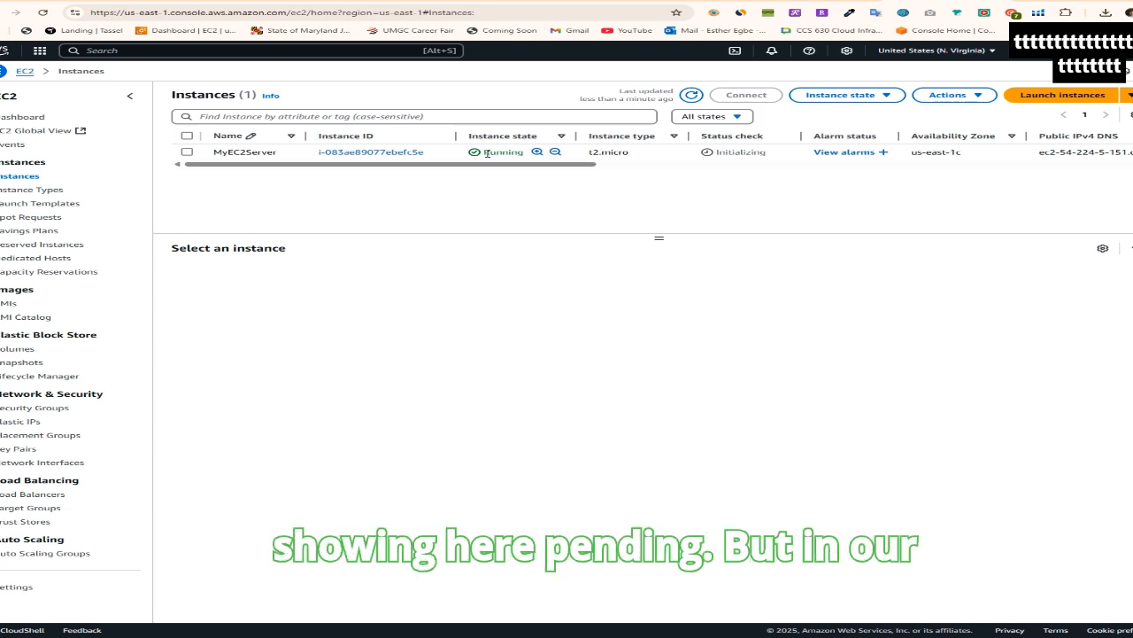
pyautogui.moveTo(486, 153); pyautogui.dragTo(532, 153)
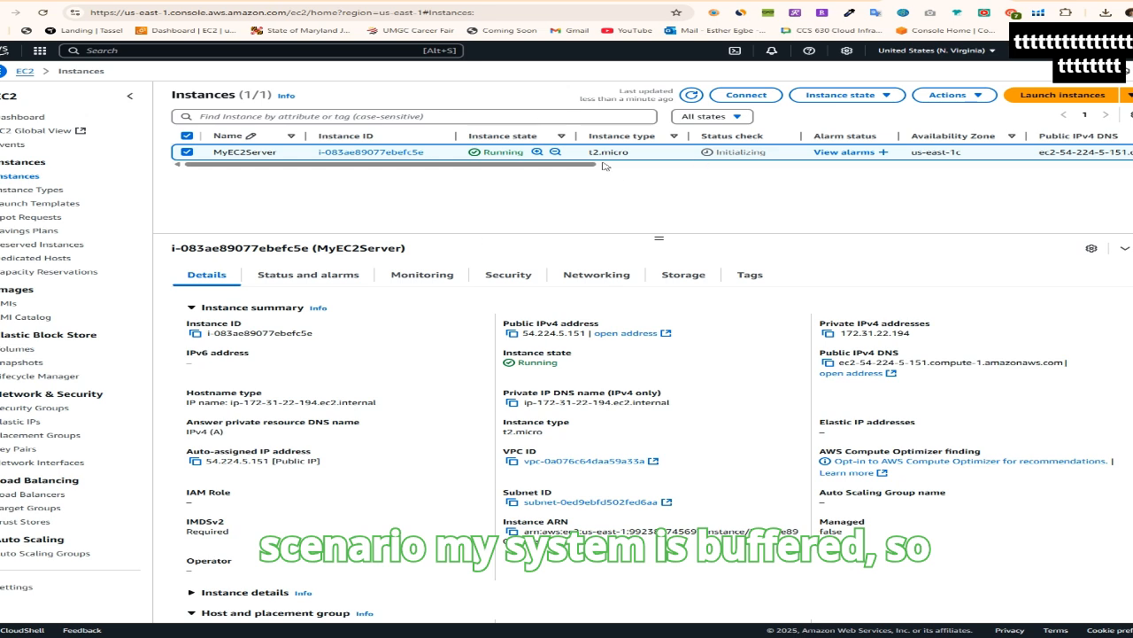
pyautogui.moveTo(486, 152); pyautogui.dragTo(524, 155)
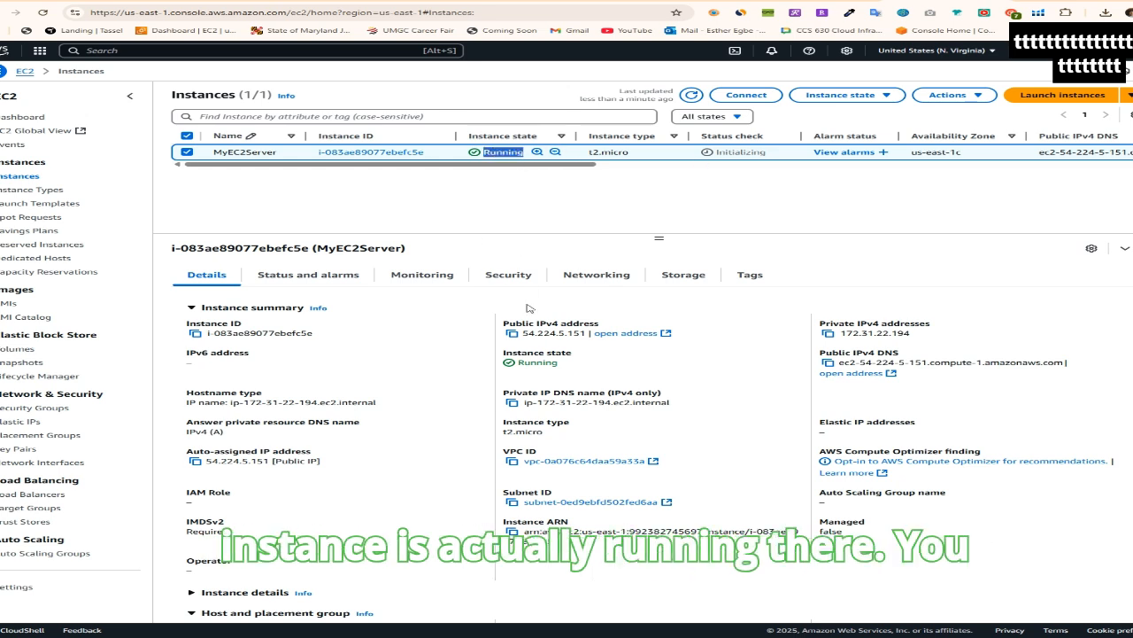
pyautogui.moveTo(523, 333); pyautogui.dragTo(593, 334)
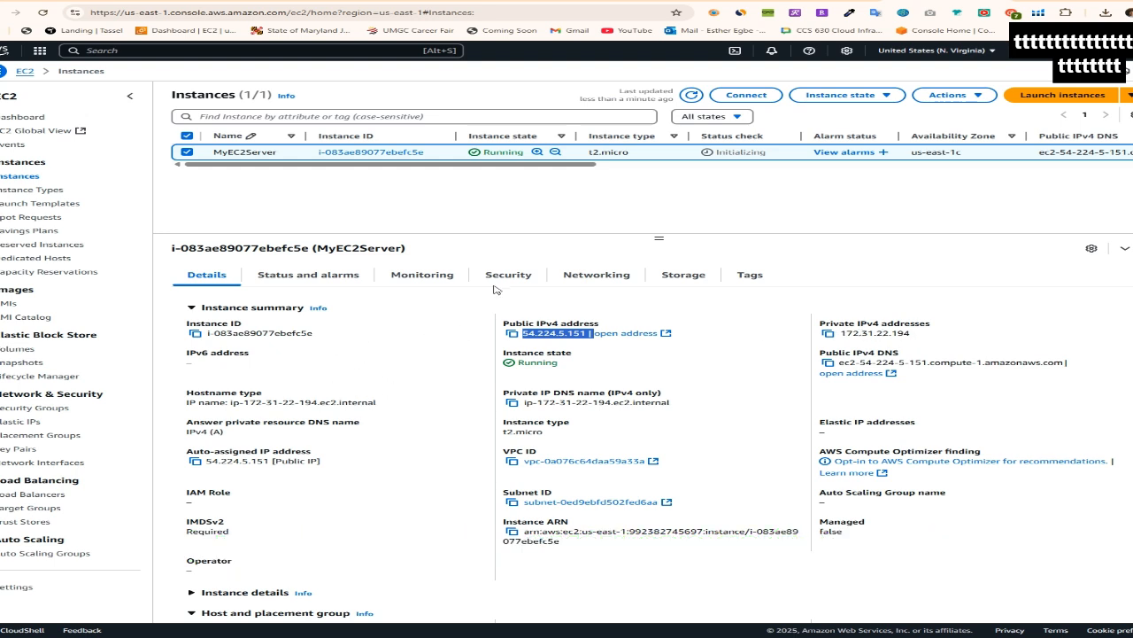
# Look through MyEC2Server's status and alarms, monitoring, security, networking, storage and tags, and return to its details
pyautogui.click(294, 276)
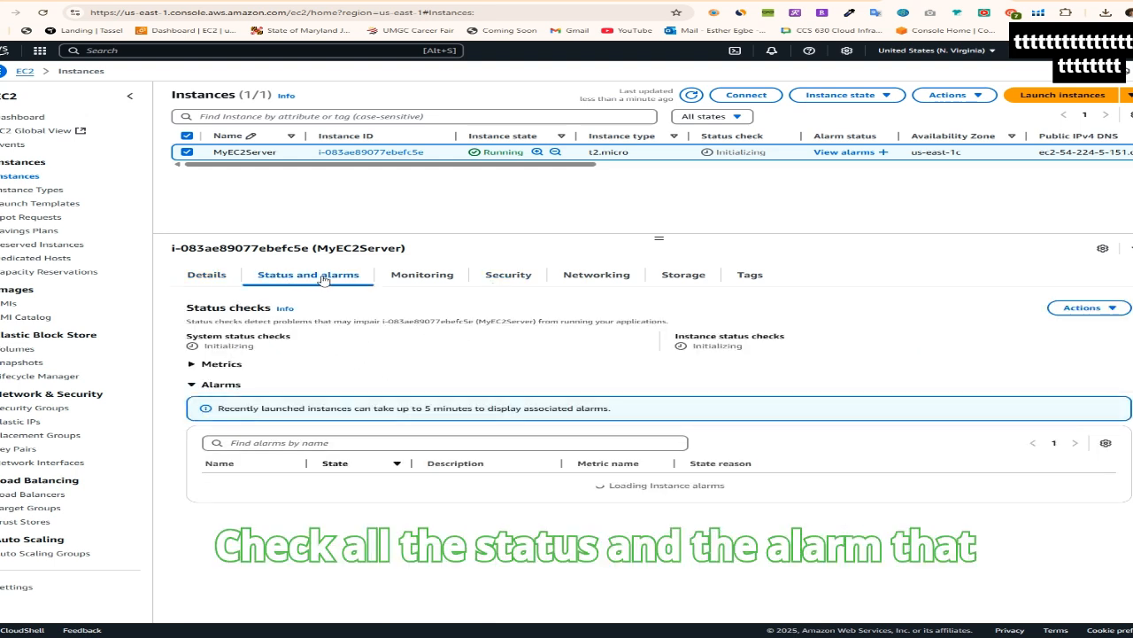
pyautogui.click(426, 280)
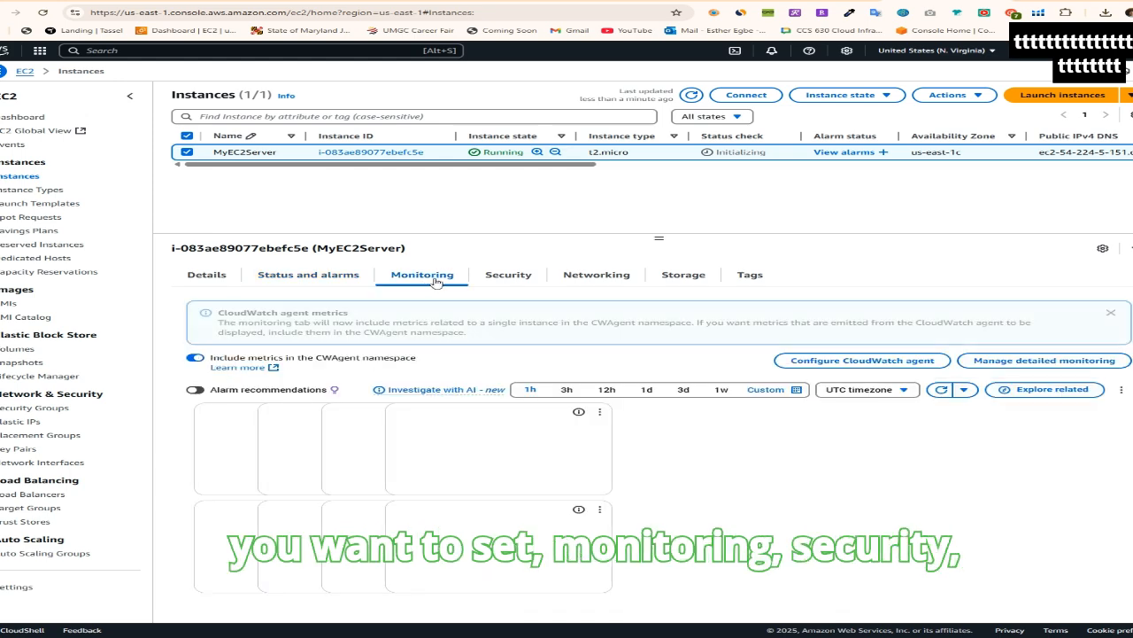
pyautogui.click(509, 276)
pyautogui.click(604, 278)
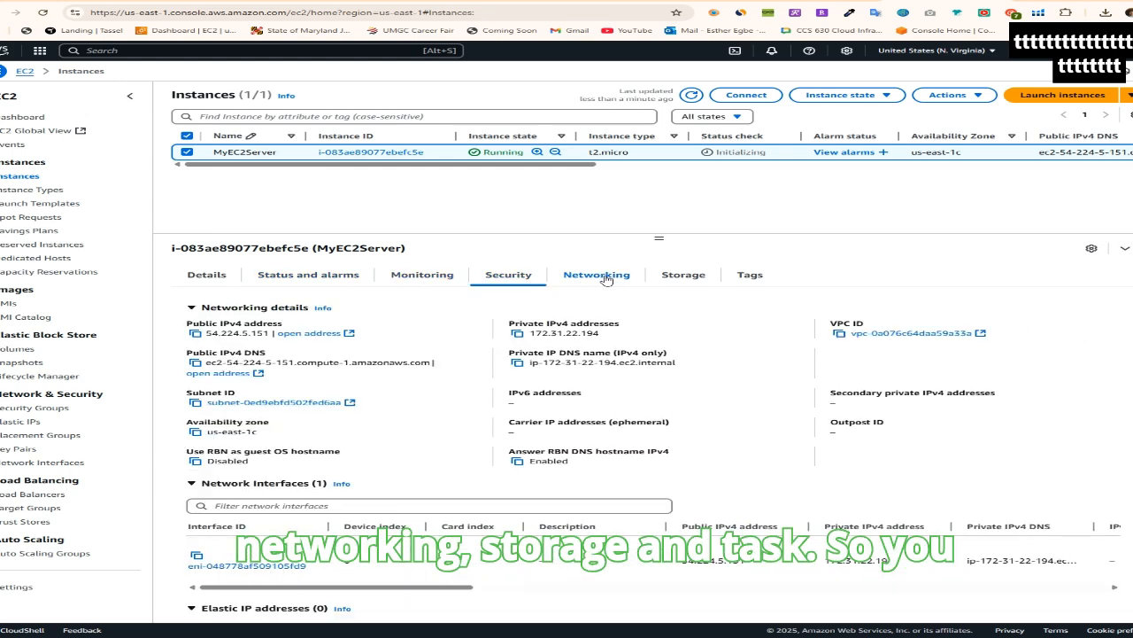
pyautogui.click(683, 277)
pyautogui.click(751, 277)
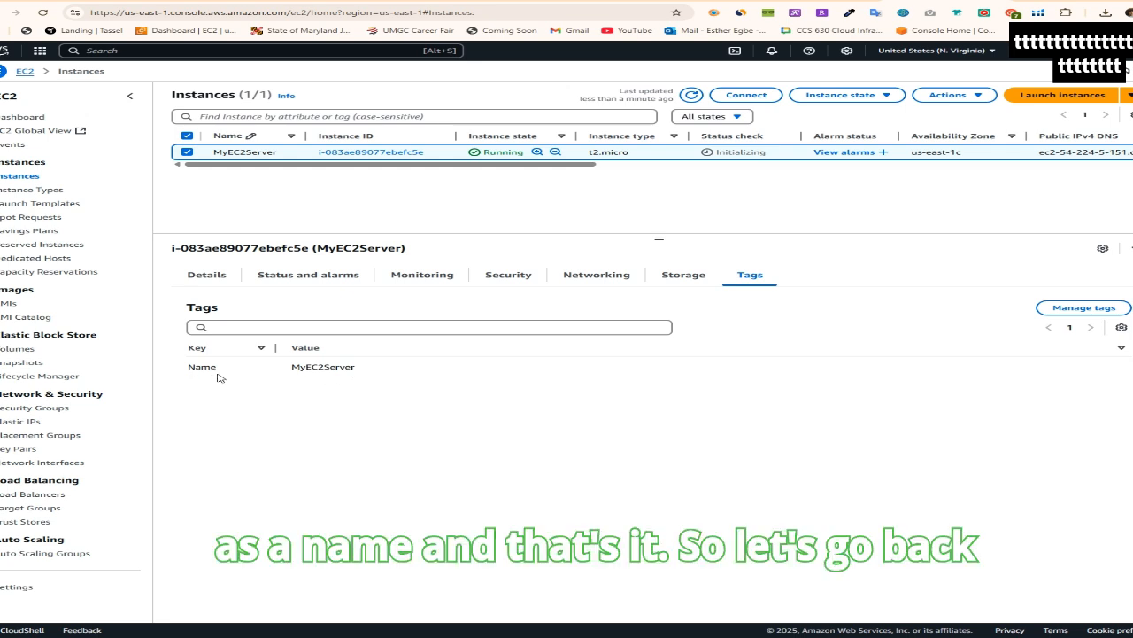
pyautogui.click(210, 276)
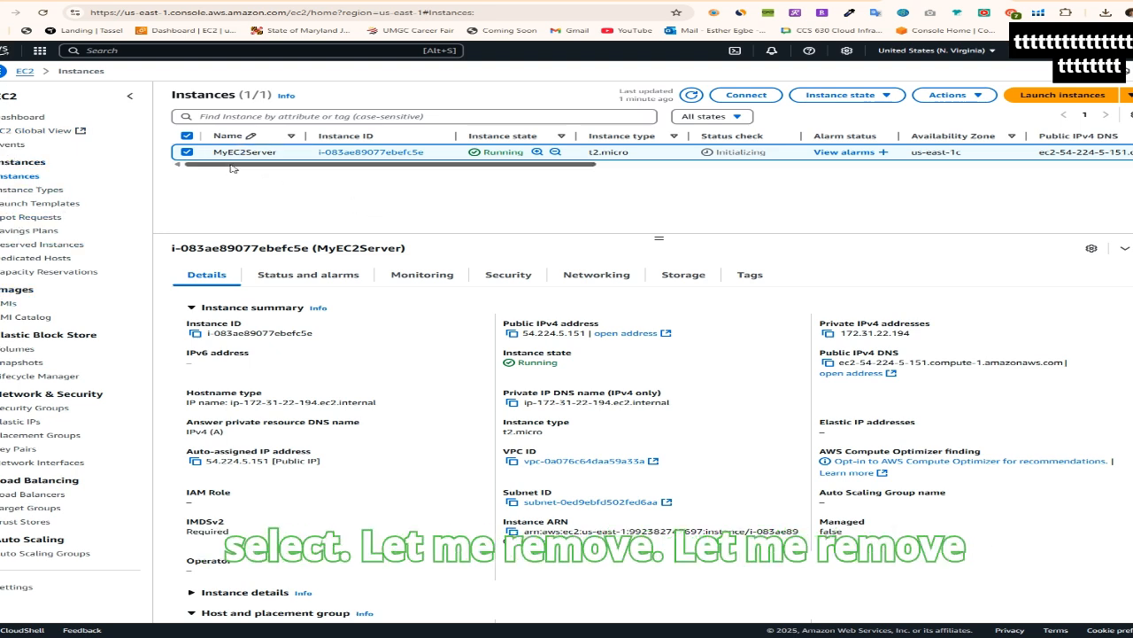
# Open CloudShell with MyEC2Server selected, enlarge the terminal pane and dismiss the q chat suggestion
pyautogui.click(187, 153)
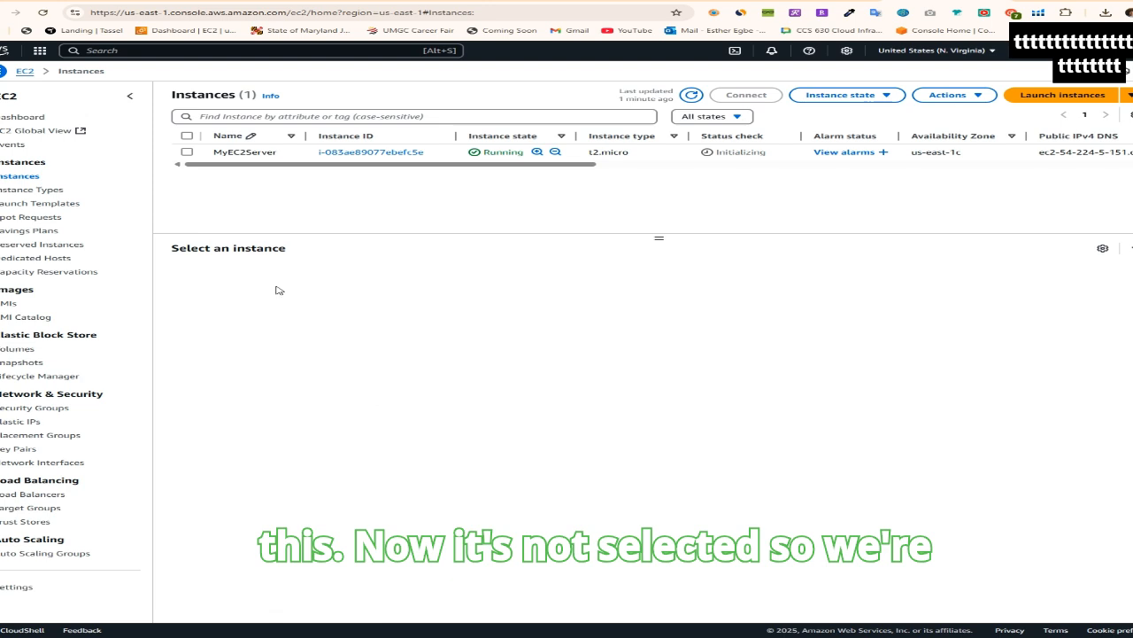
pyautogui.click(186, 152)
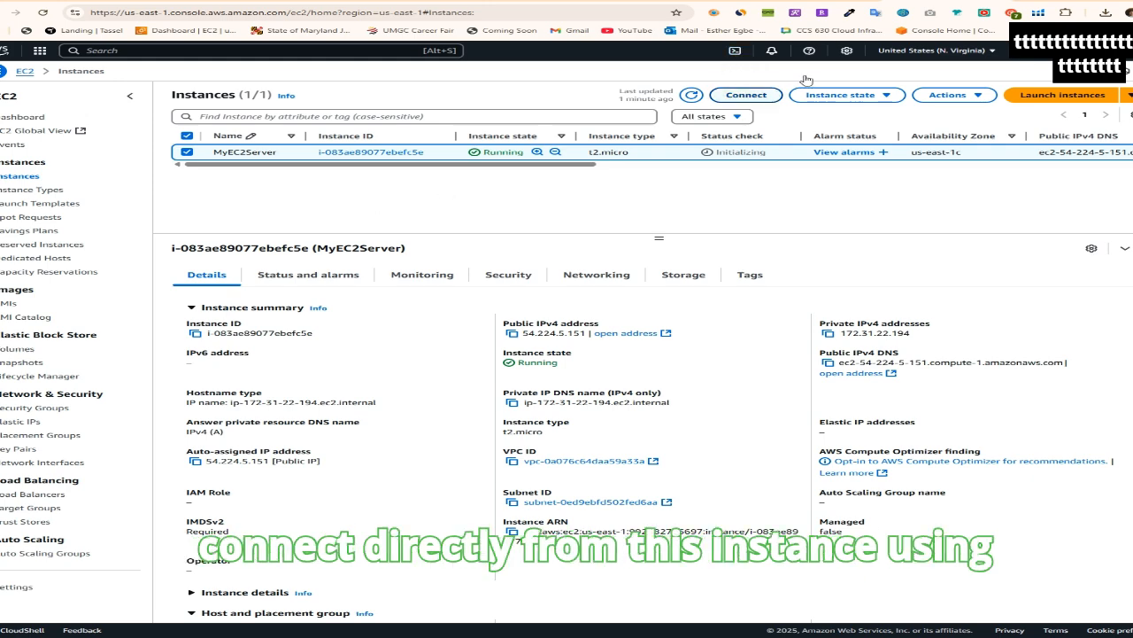
pyautogui.click(735, 50)
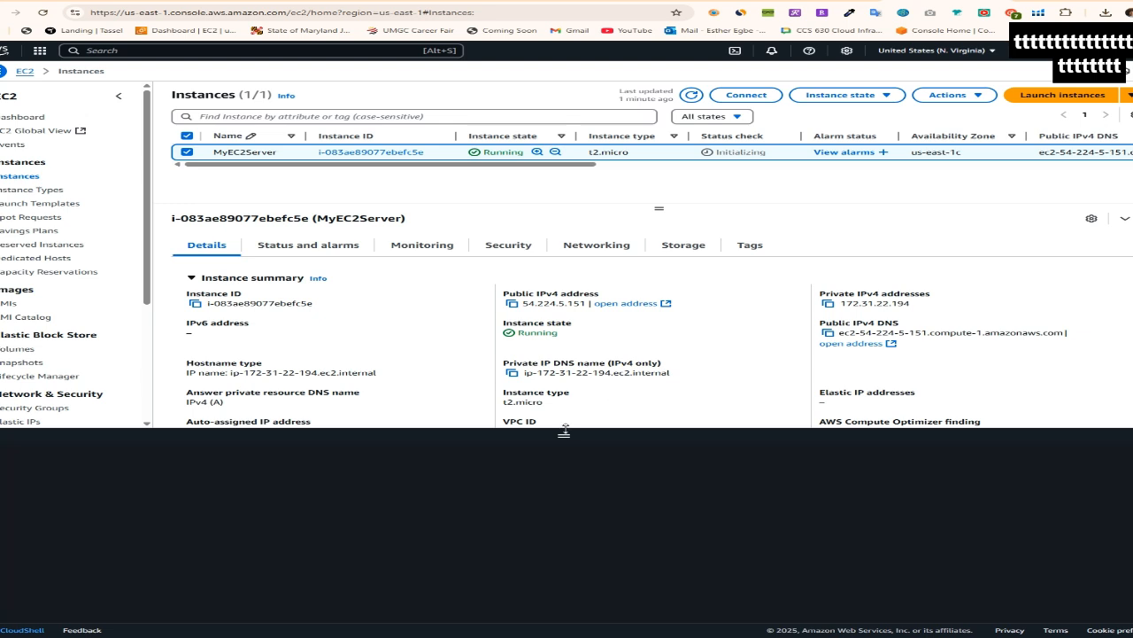
pyautogui.moveTo(564, 434); pyautogui.dragTo(590, 306)
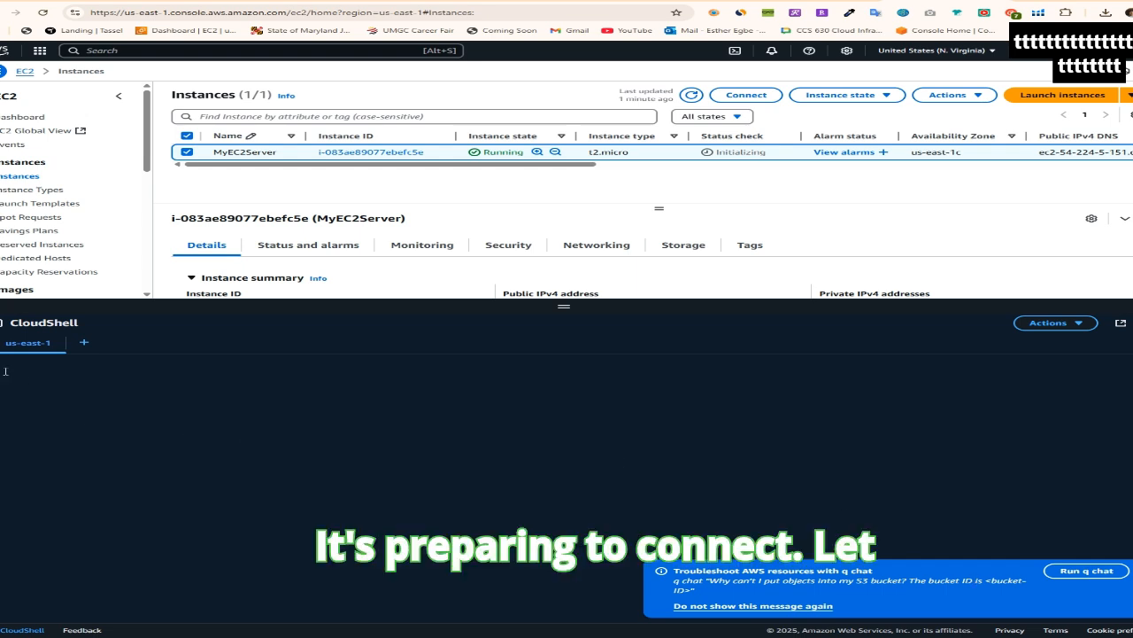
pyautogui.click(1132, 571)
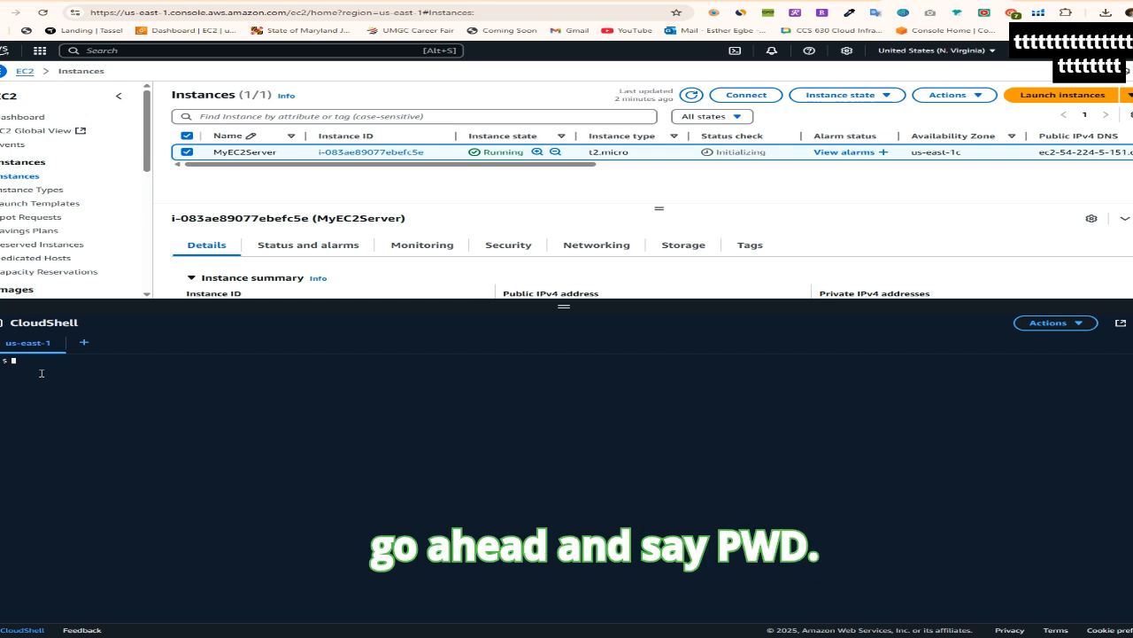
# Run pwd in CloudShell to print the working directory and ls to list its contents
pyautogui.write('d')
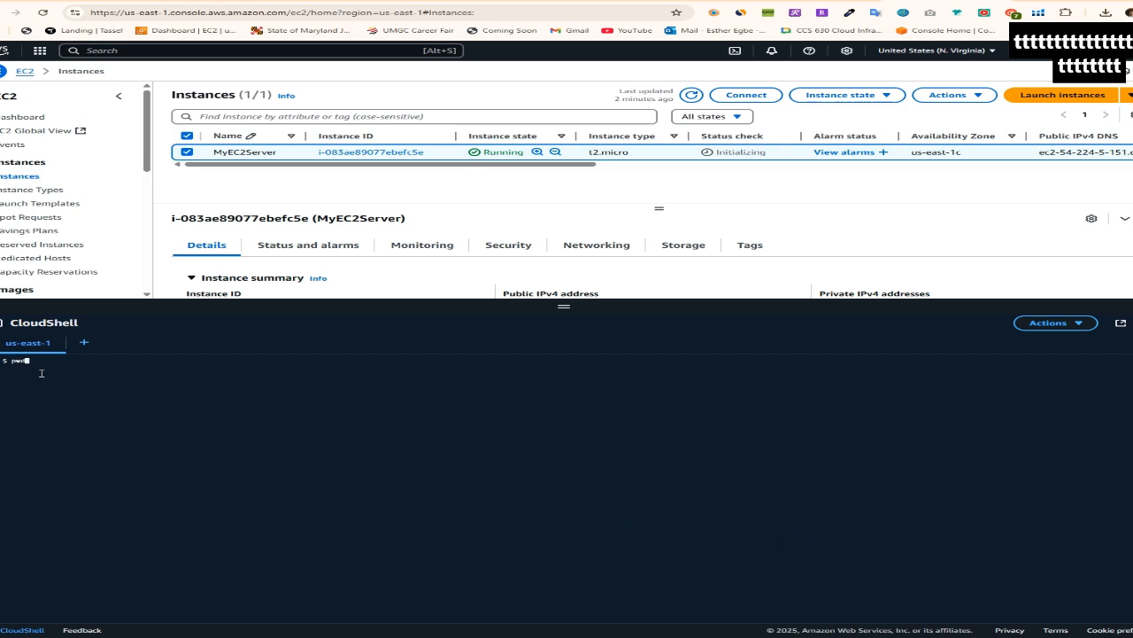
pyautogui.press('Return')
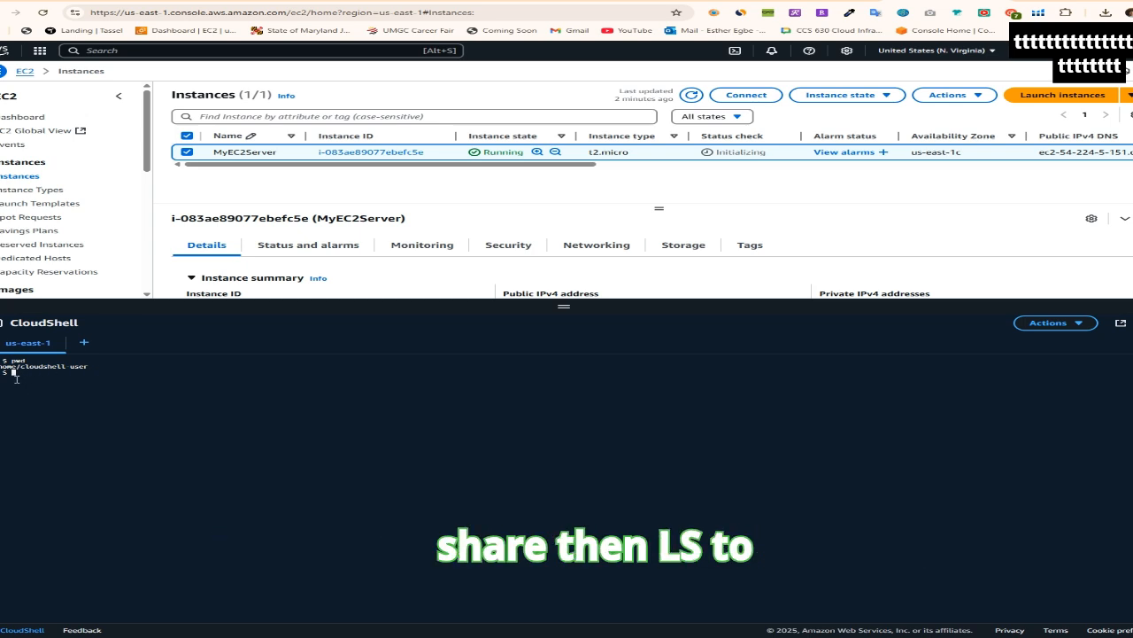
pyautogui.write('ls')
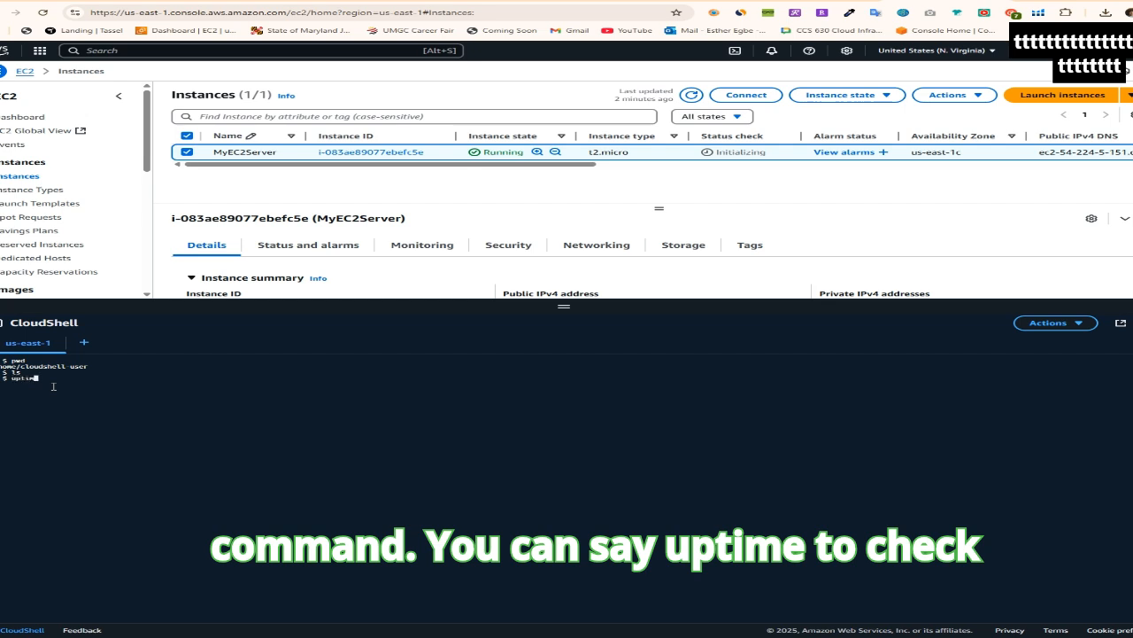
# Run uptime and lsblk in CloudShell to check the system's uptime and block devices, and close the CloudShell pane
pyautogui.press('Return')
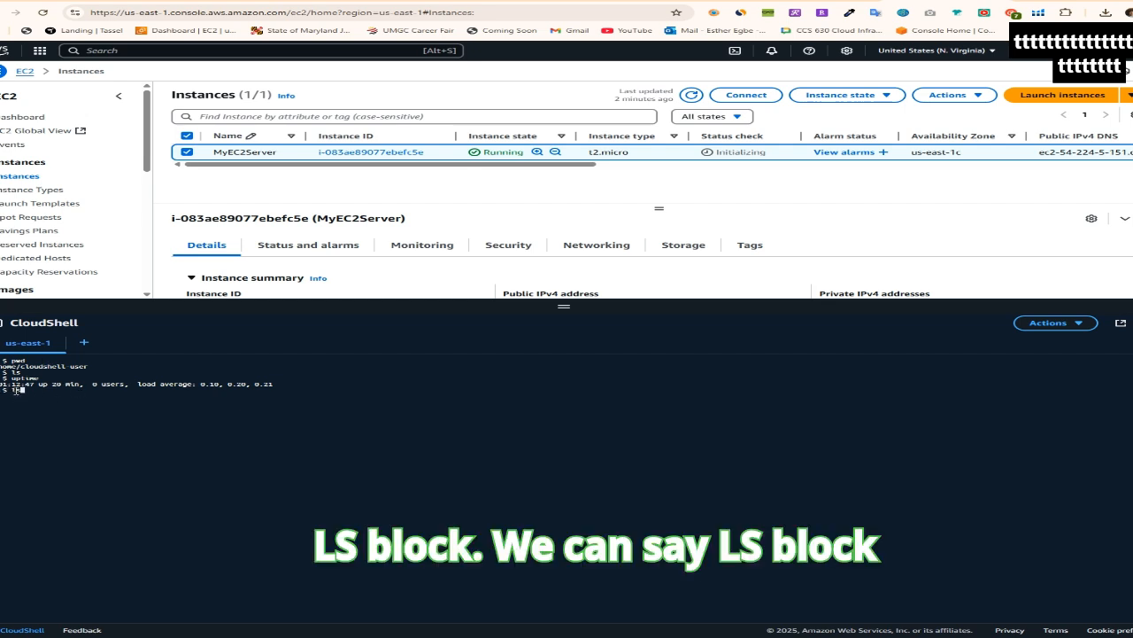
pyautogui.write('sblk')
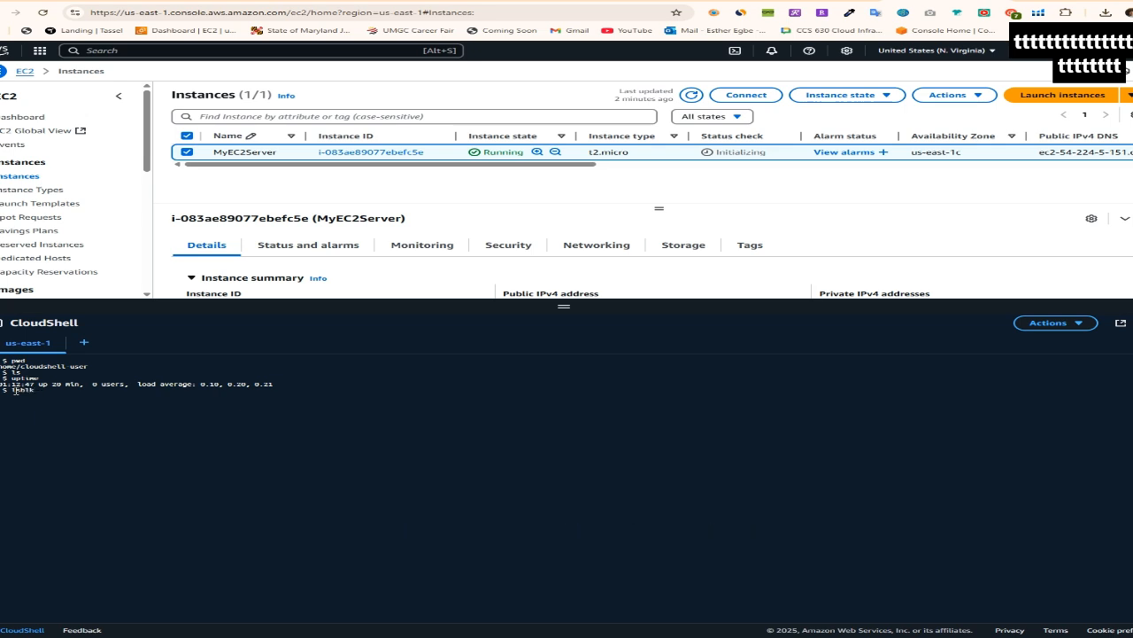
pyautogui.press('Return')
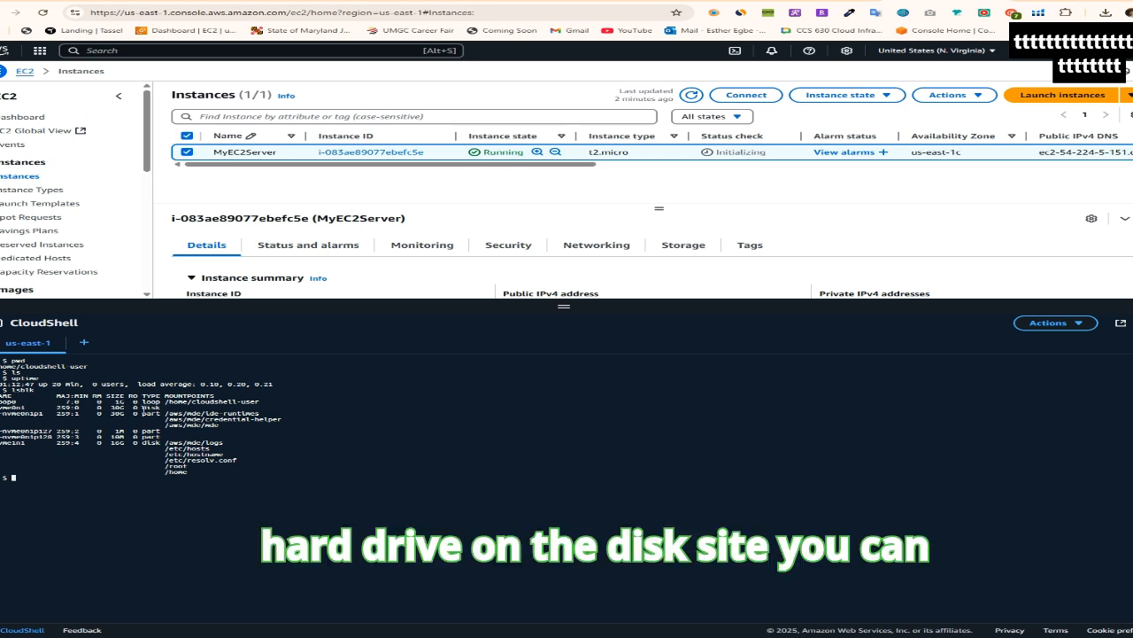
pyautogui.moveTo(145, 408); pyautogui.dragTo(214, 463)
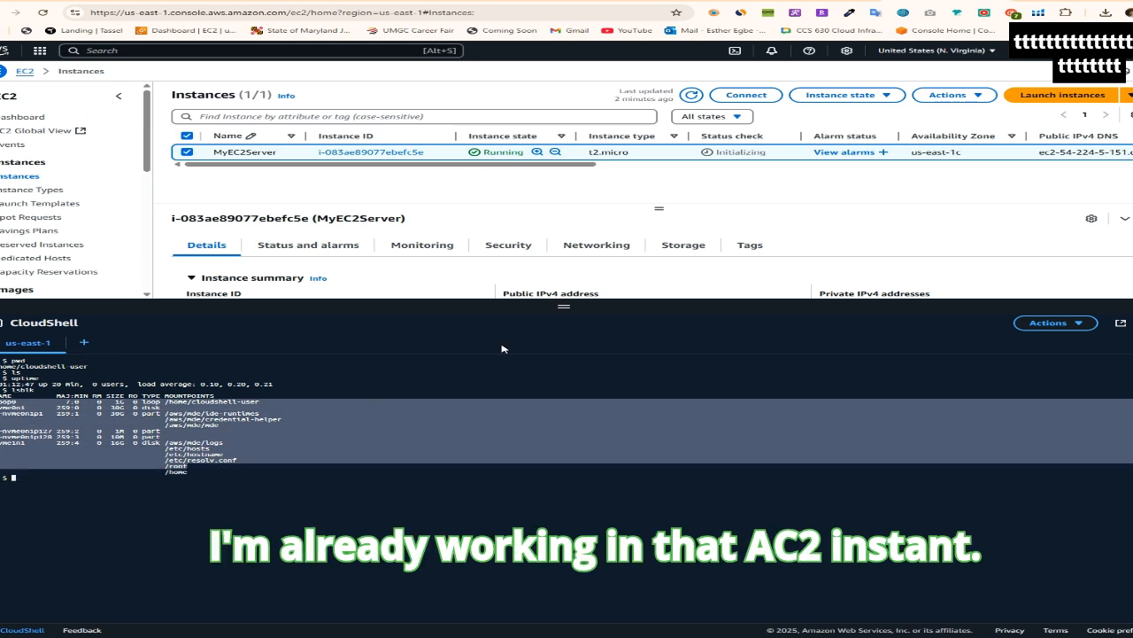
pyautogui.click(433, 429)
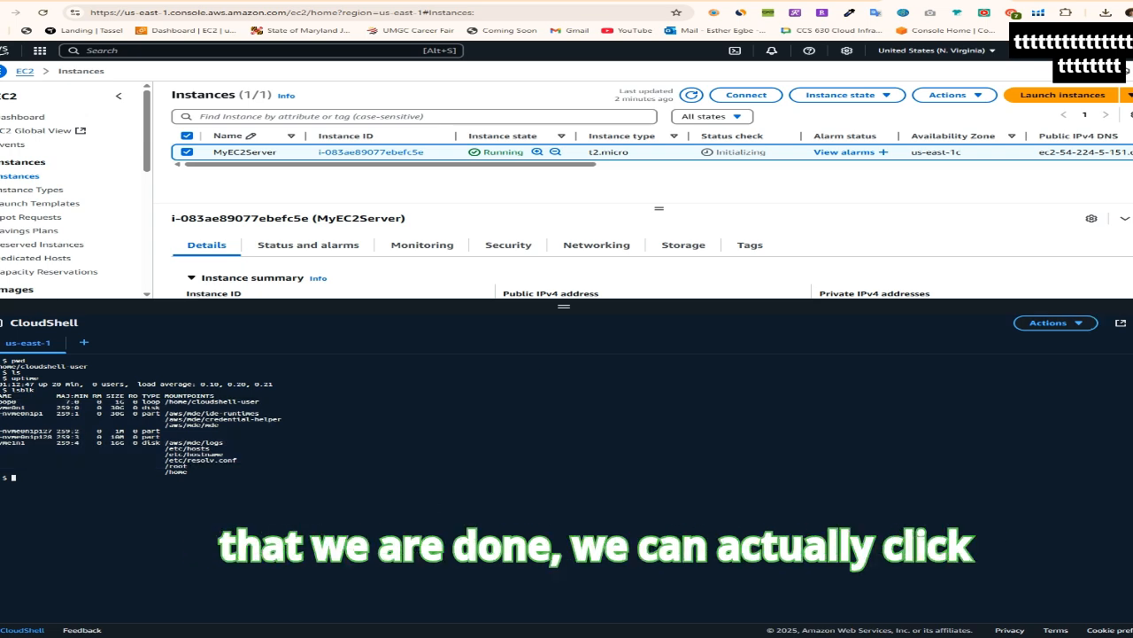
pyautogui.click(1132, 323)
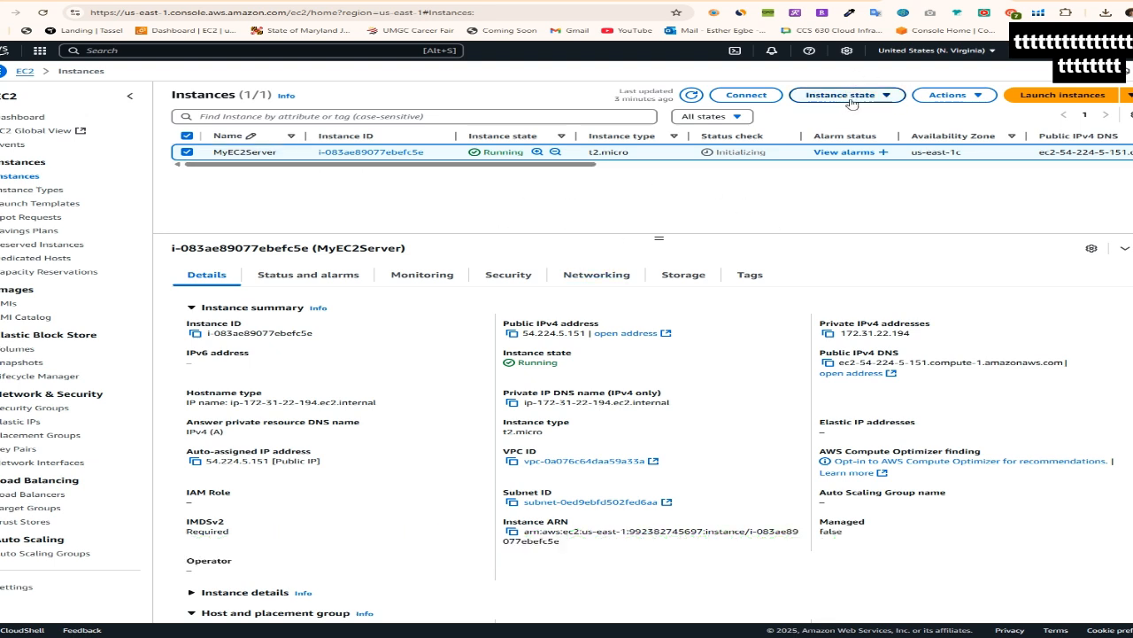
# Open the Connect to instance page for MyEC2Server from its available actions and return to the instances list
pyautogui.click(980, 97)
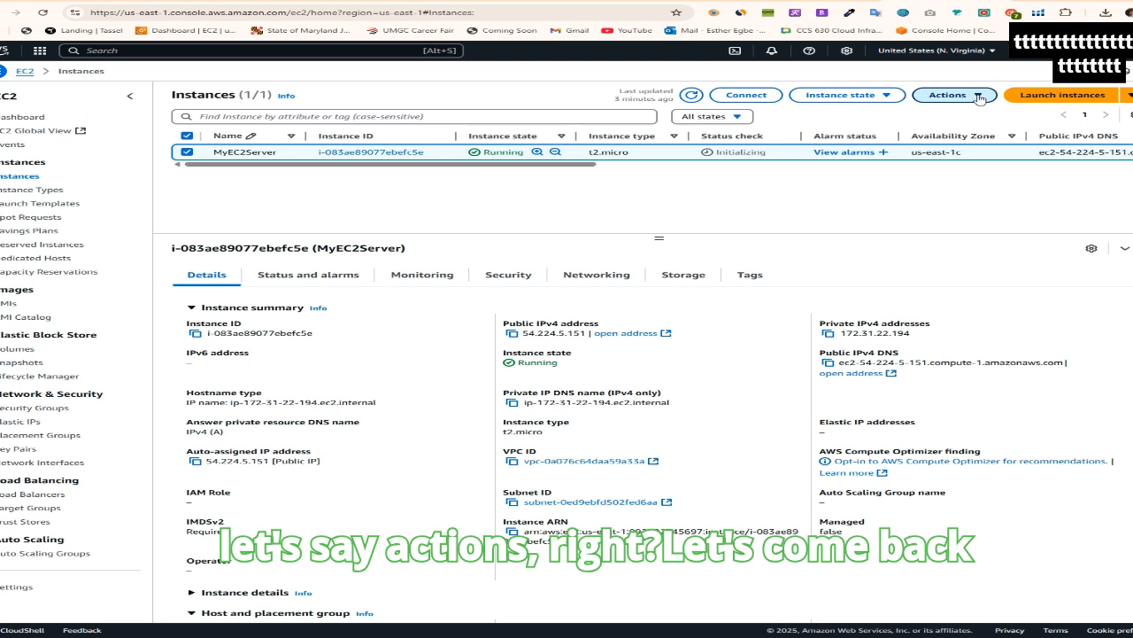
pyautogui.click(828, 241)
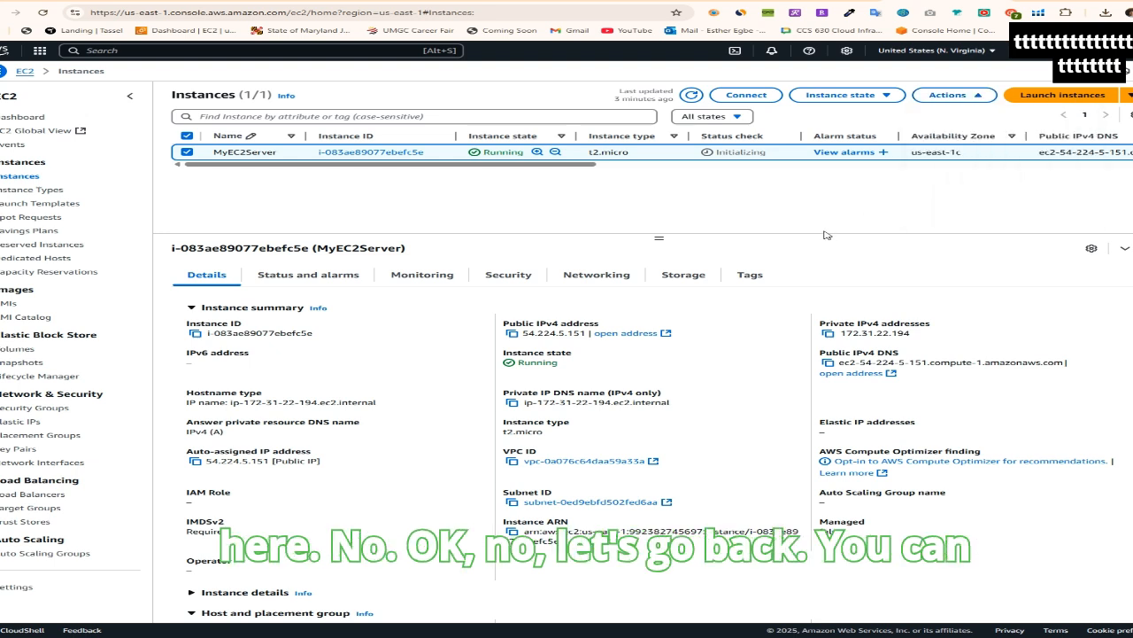
pyautogui.click(952, 95)
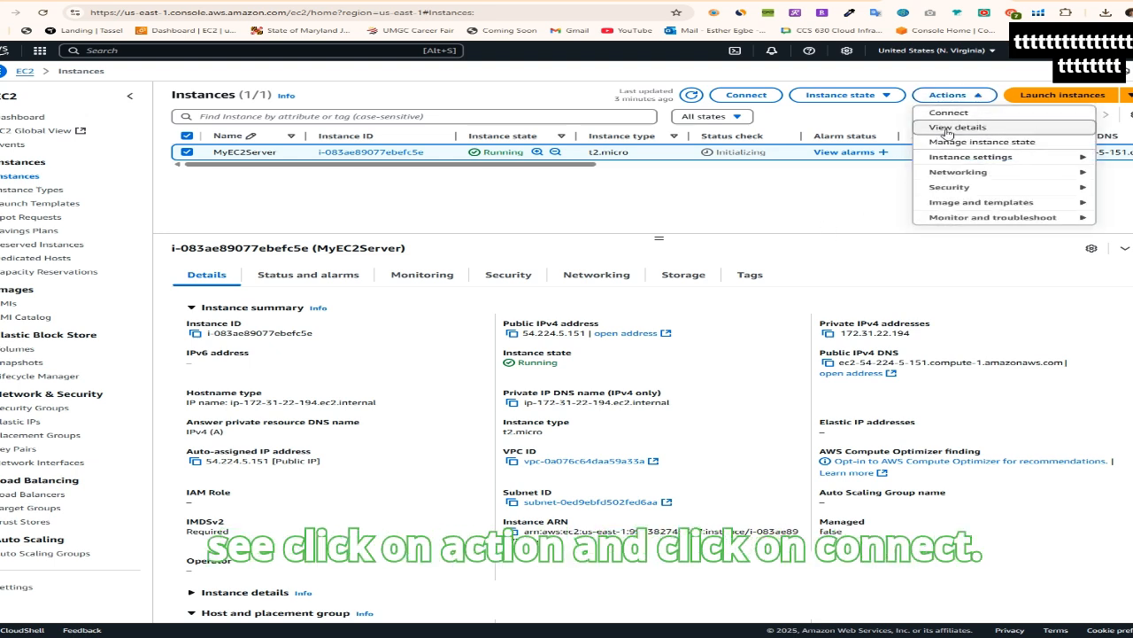
pyautogui.click(955, 114)
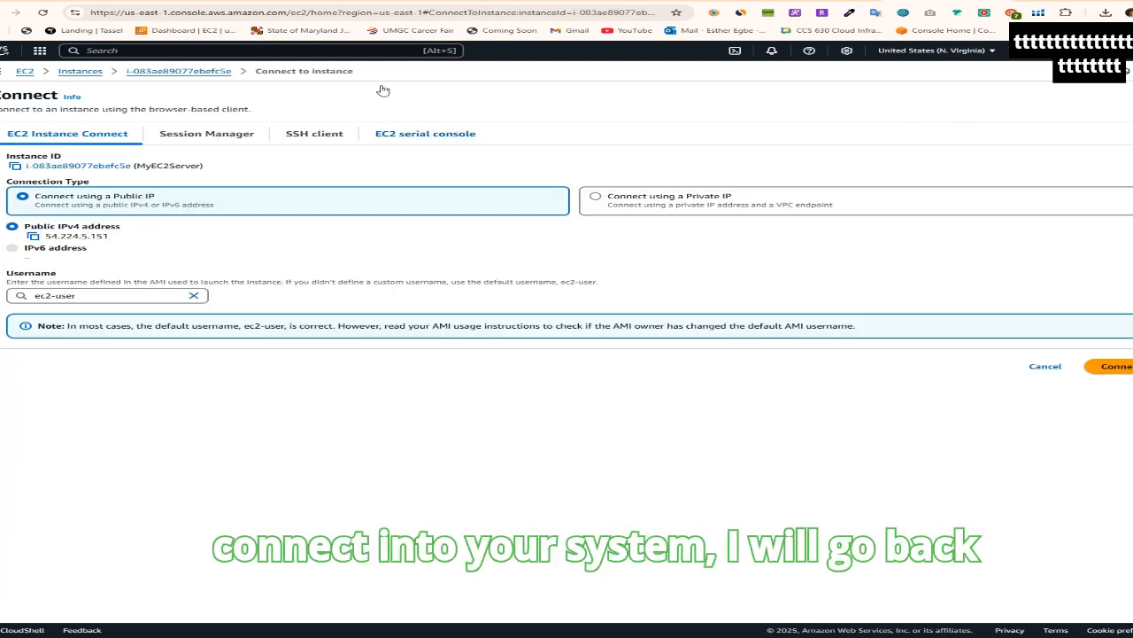
pyautogui.click(26, 71)
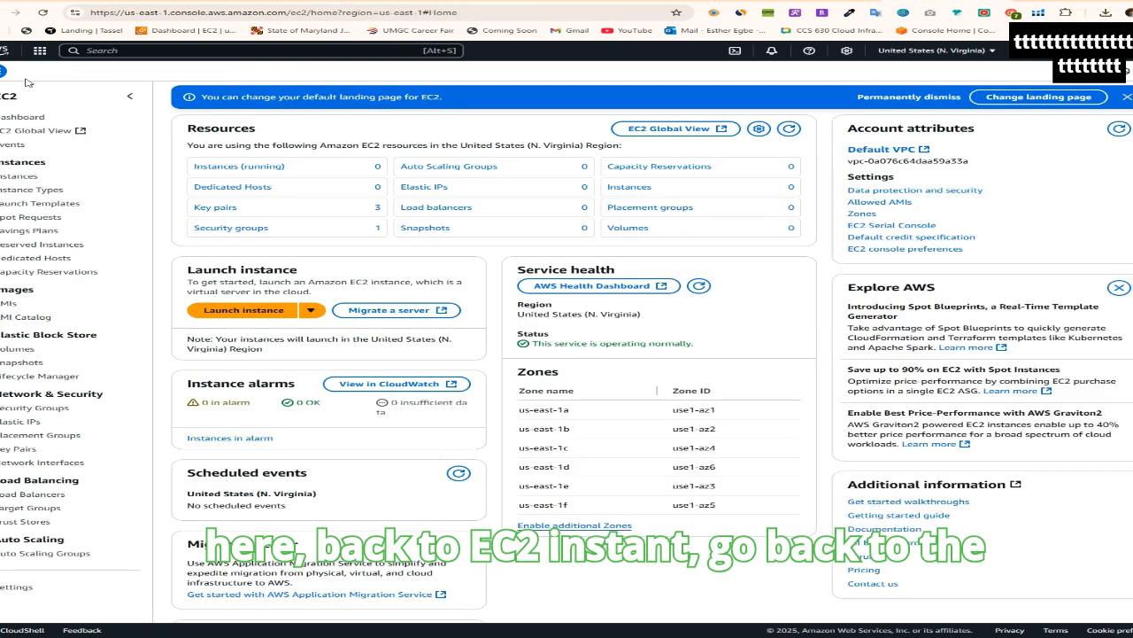
pyautogui.click(17, 177)
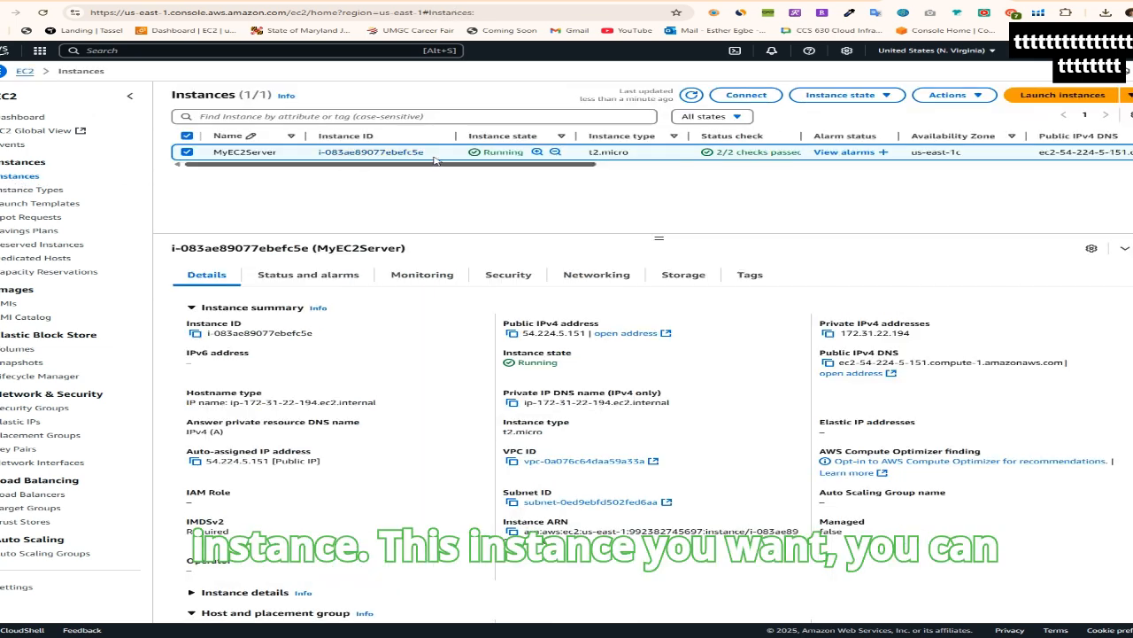
# Review MyEC2Server's connection options, including the SSH client example command, EC2 Instance Connect and Session Manager
pyautogui.click(742, 95)
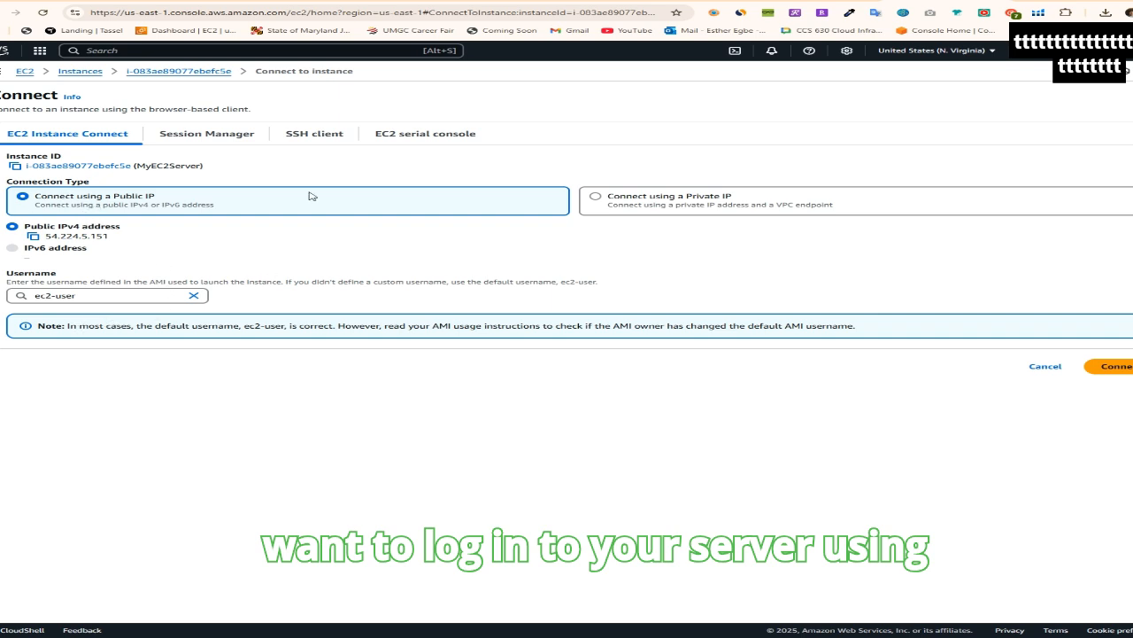
pyautogui.click(316, 136)
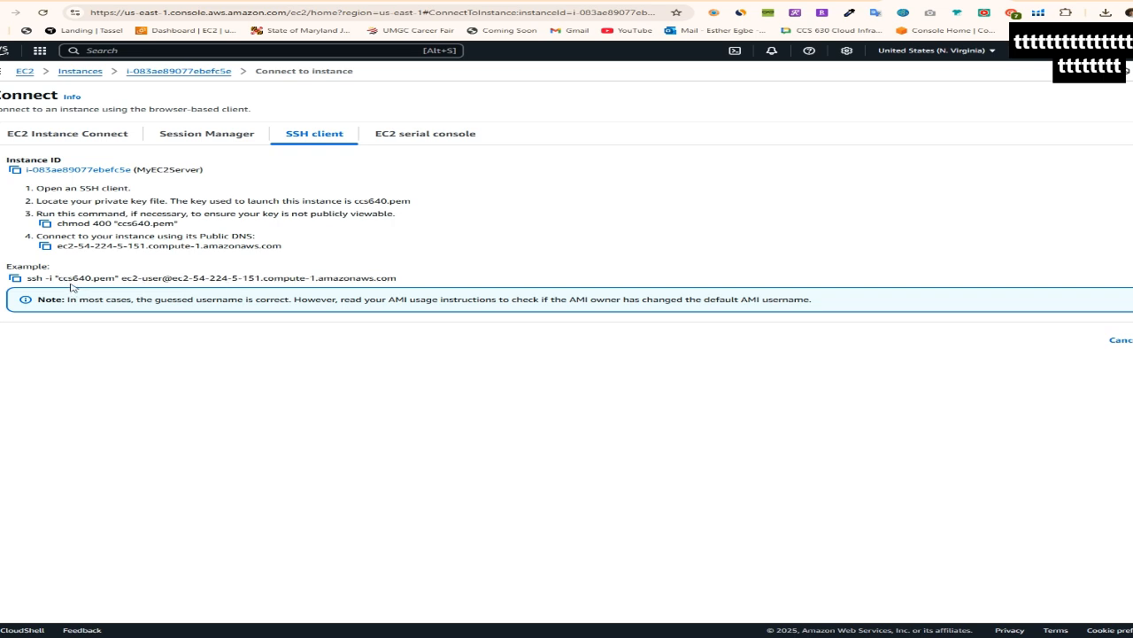
pyautogui.moveTo(26, 278); pyautogui.dragTo(403, 286)
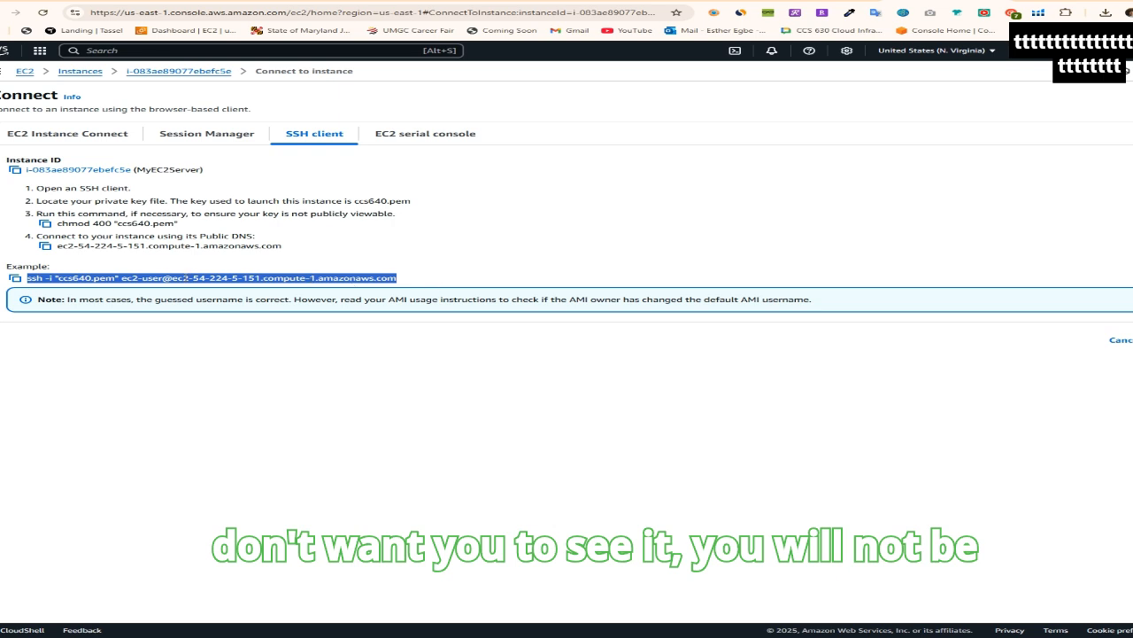
pyautogui.click(418, 275)
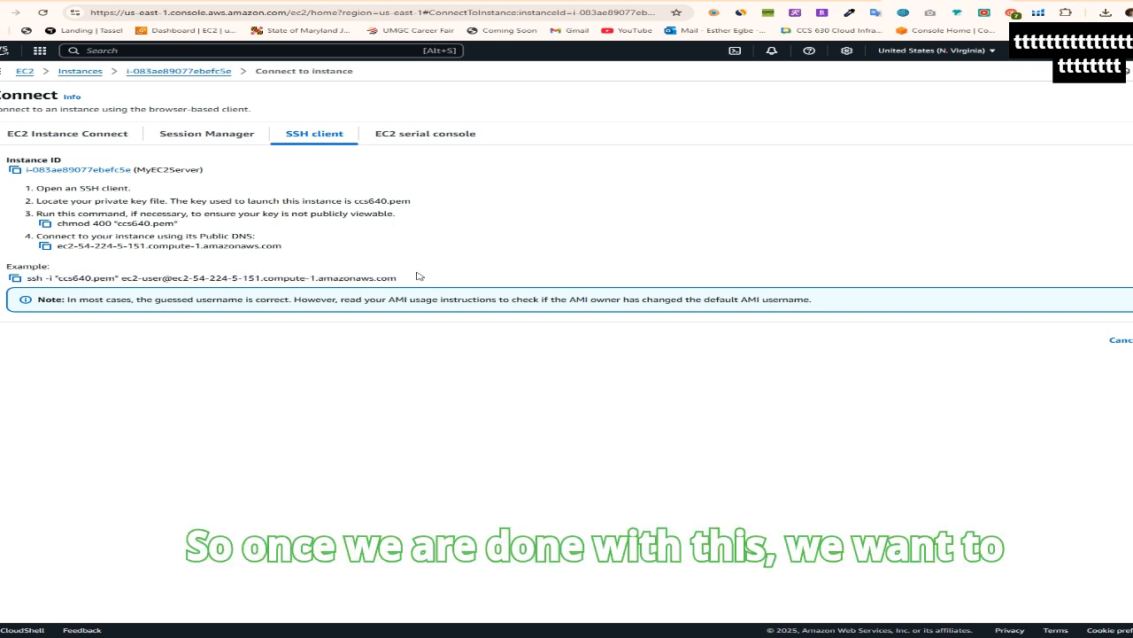
pyautogui.click(55, 138)
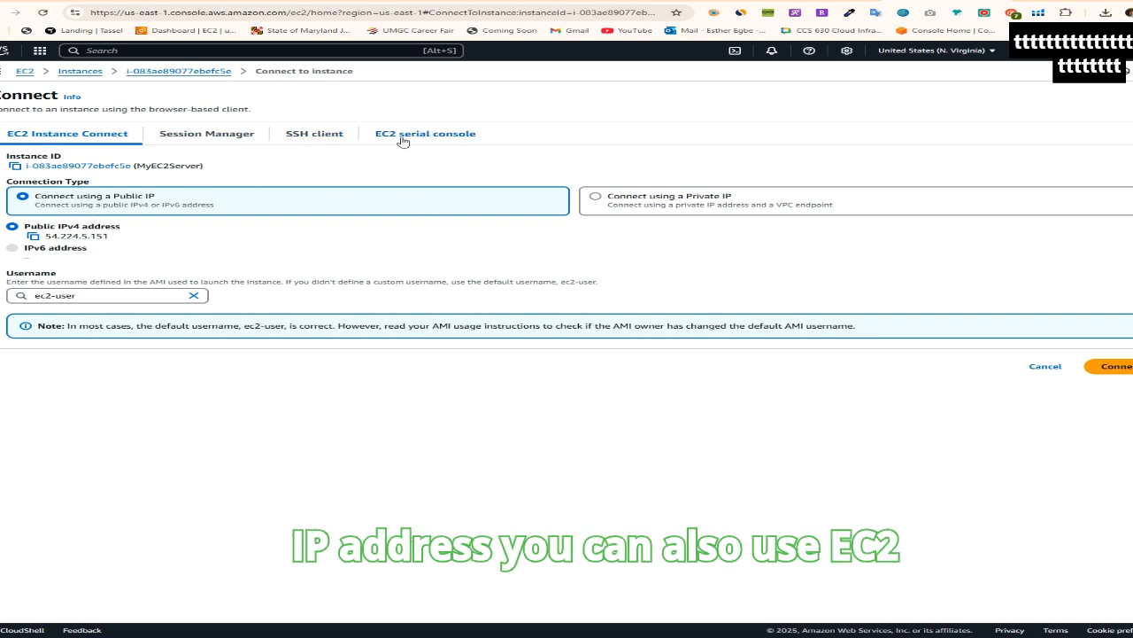
pyautogui.click(207, 137)
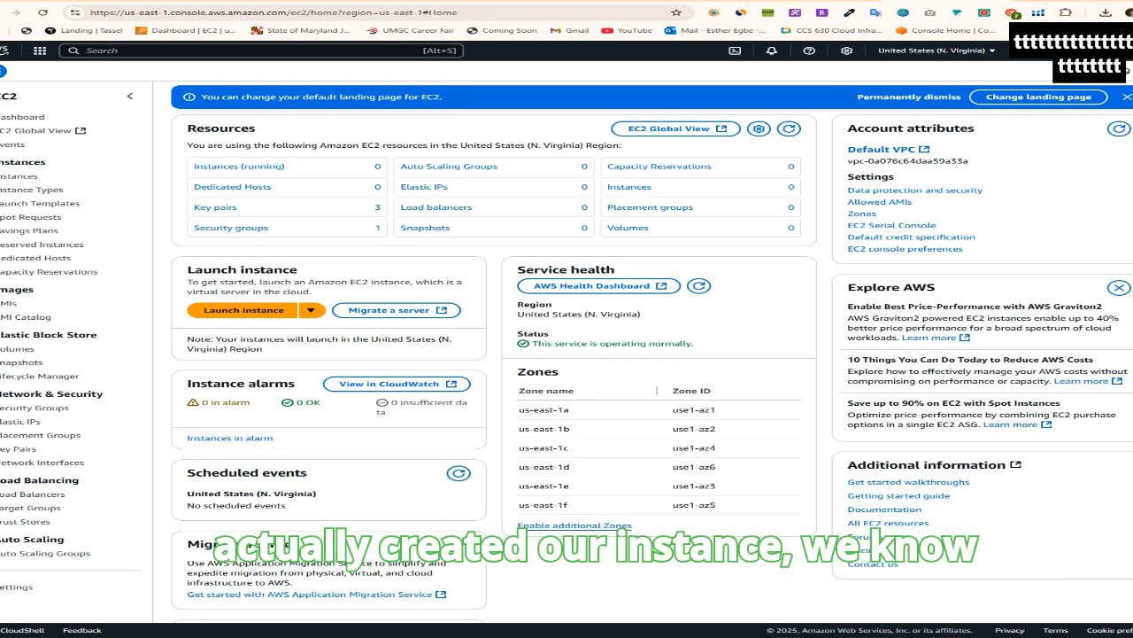
# Terminate (delete) the MyEC2Server instance from the instances list and confirm the termination
pyautogui.click(5, 177)
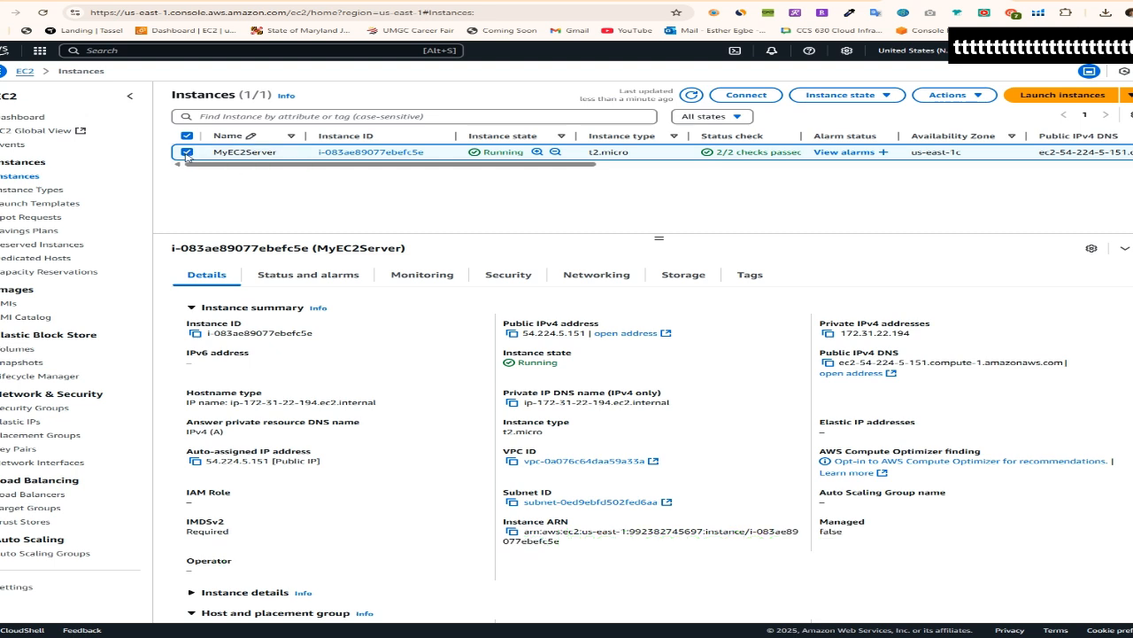
pyautogui.click(949, 95)
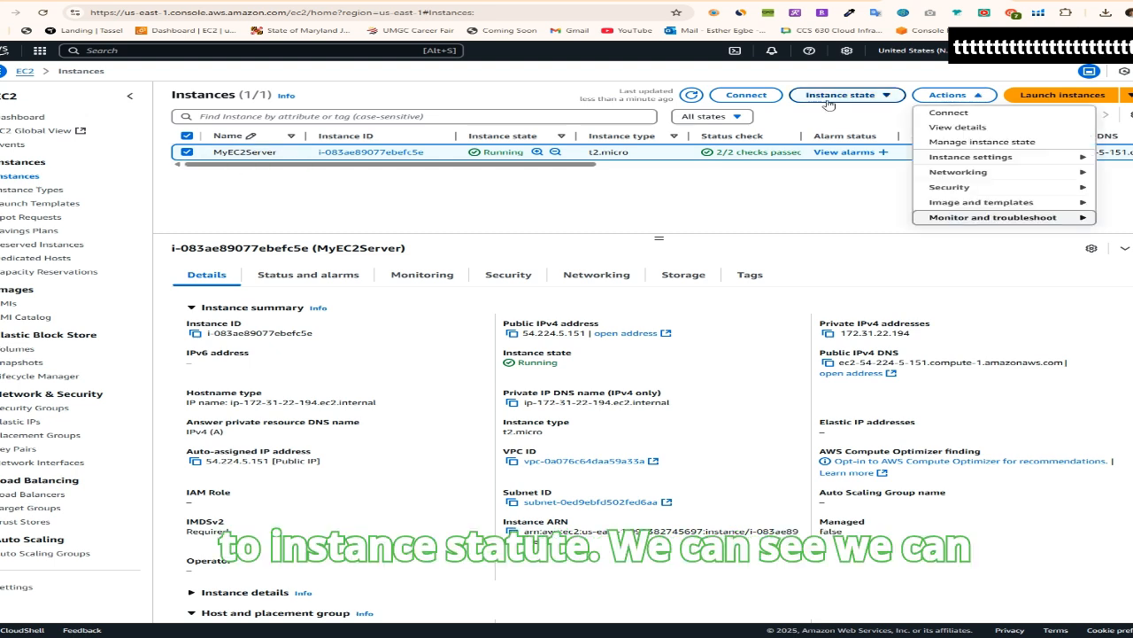
pyautogui.click(888, 96)
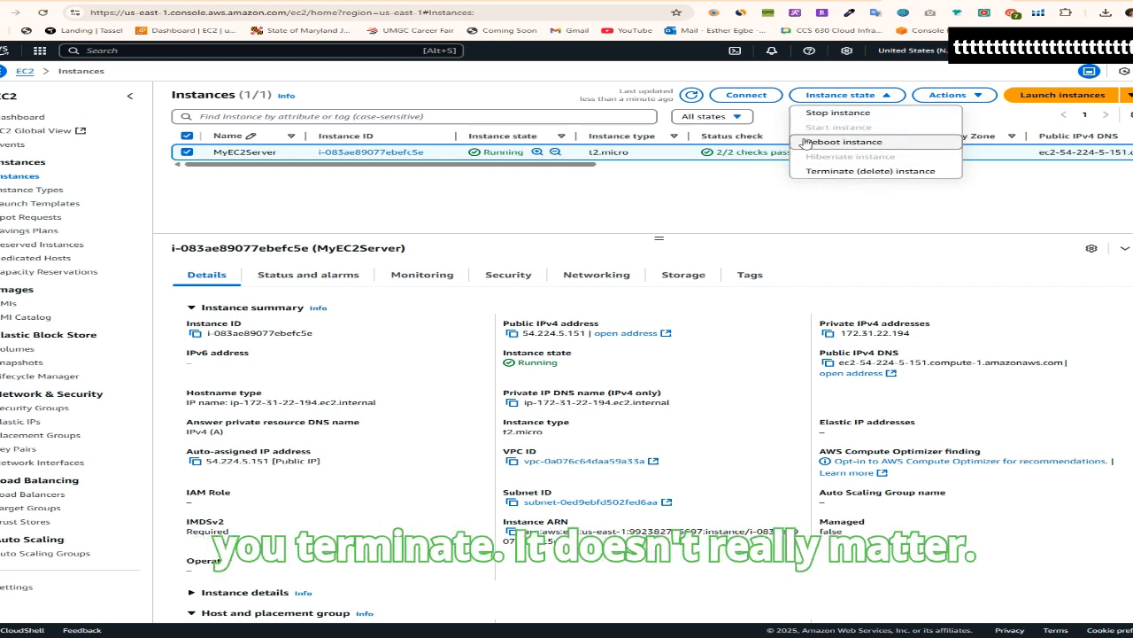
pyautogui.click(842, 172)
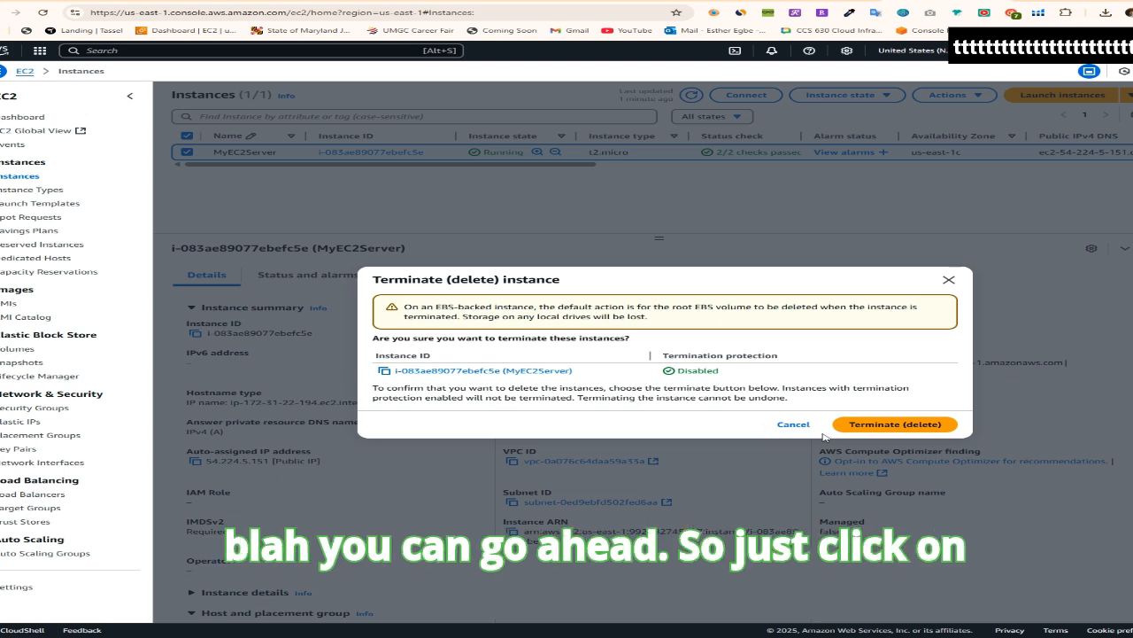
pyautogui.click(872, 424)
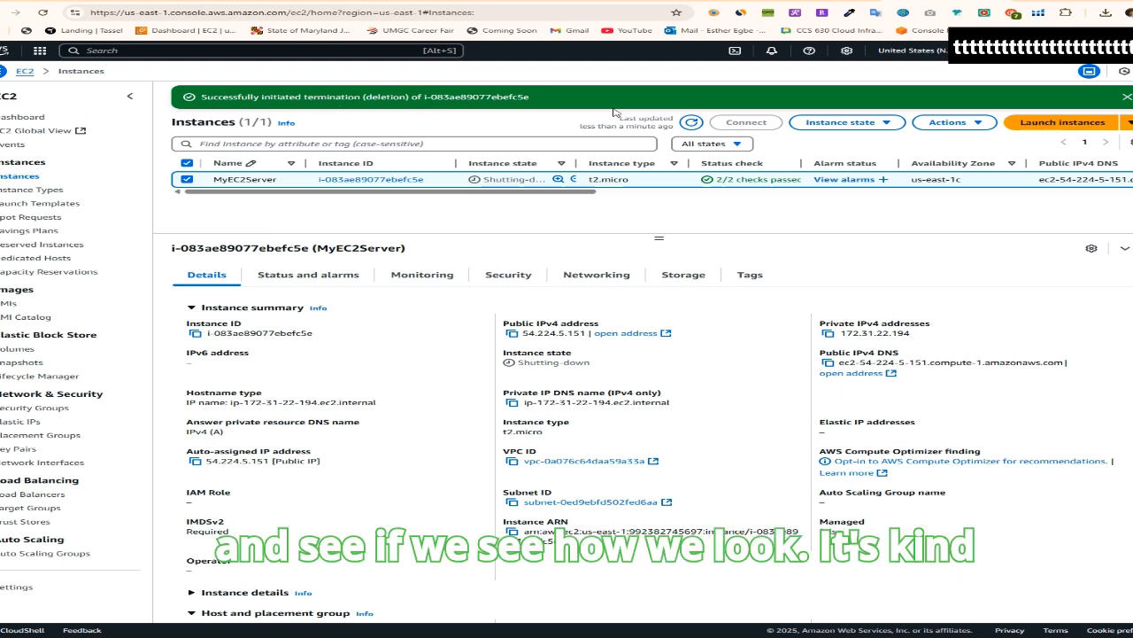
# Check MyEC2Server's instance state after the termination request and refresh the instances list
pyautogui.moveTo(490, 181); pyautogui.dragTo(567, 182)
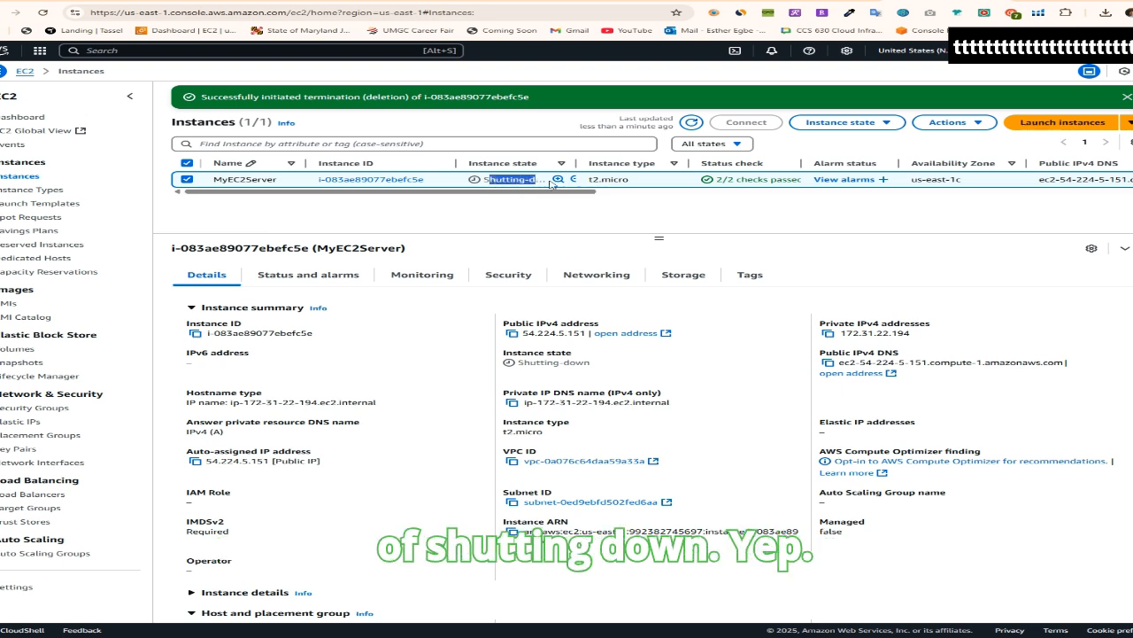
pyautogui.click(733, 204)
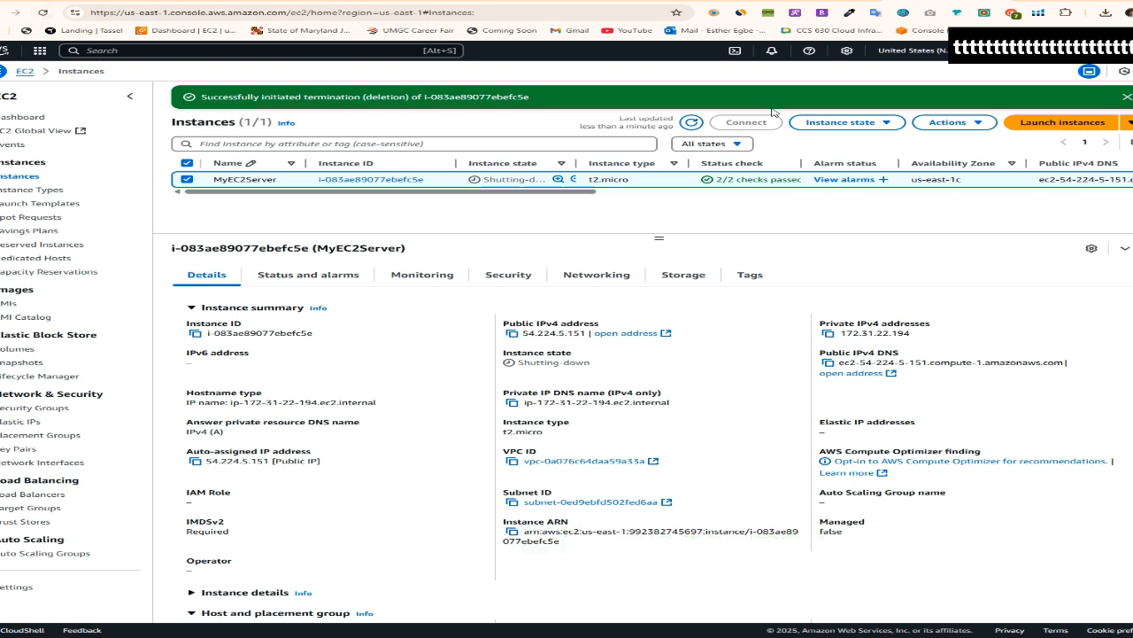
pyautogui.click(690, 123)
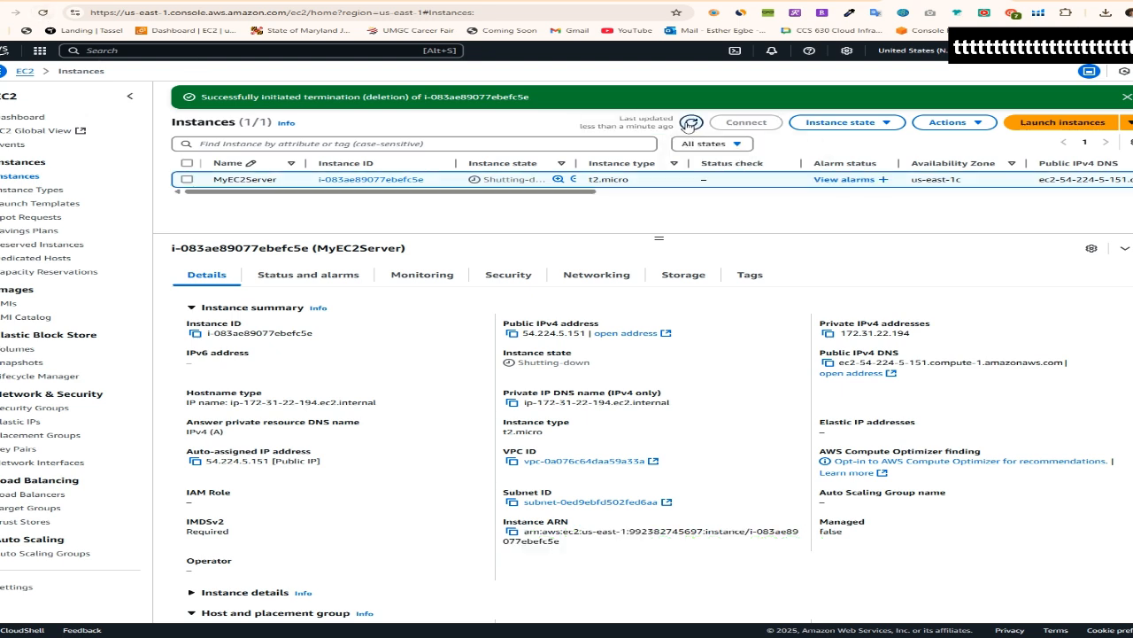